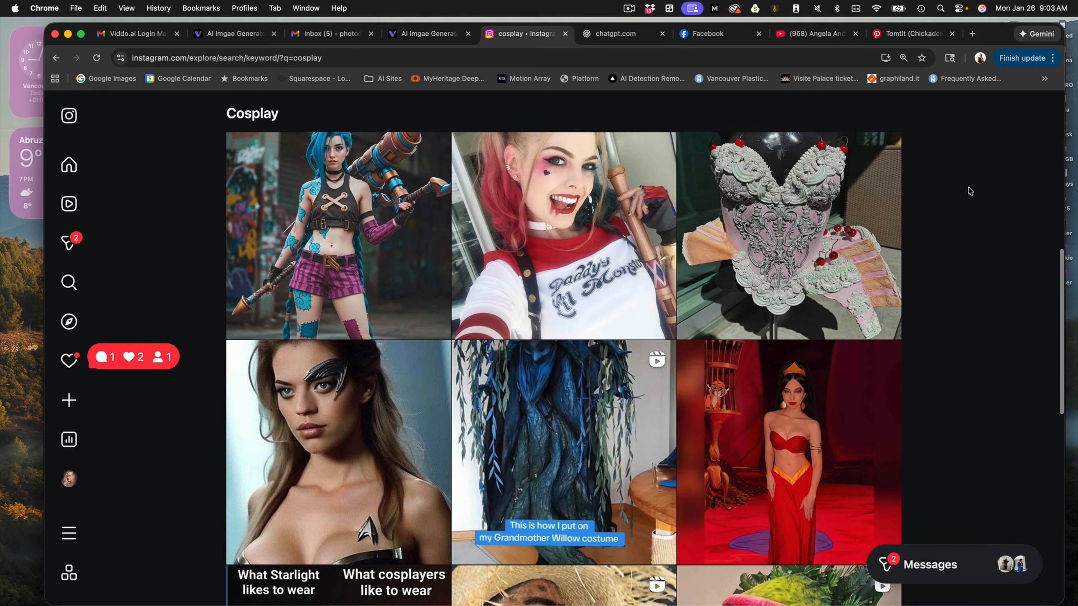
# Step: Examine the image posts in the Instagram search results for Cosplay
pyautogui.scroll(-2, 970, 191)
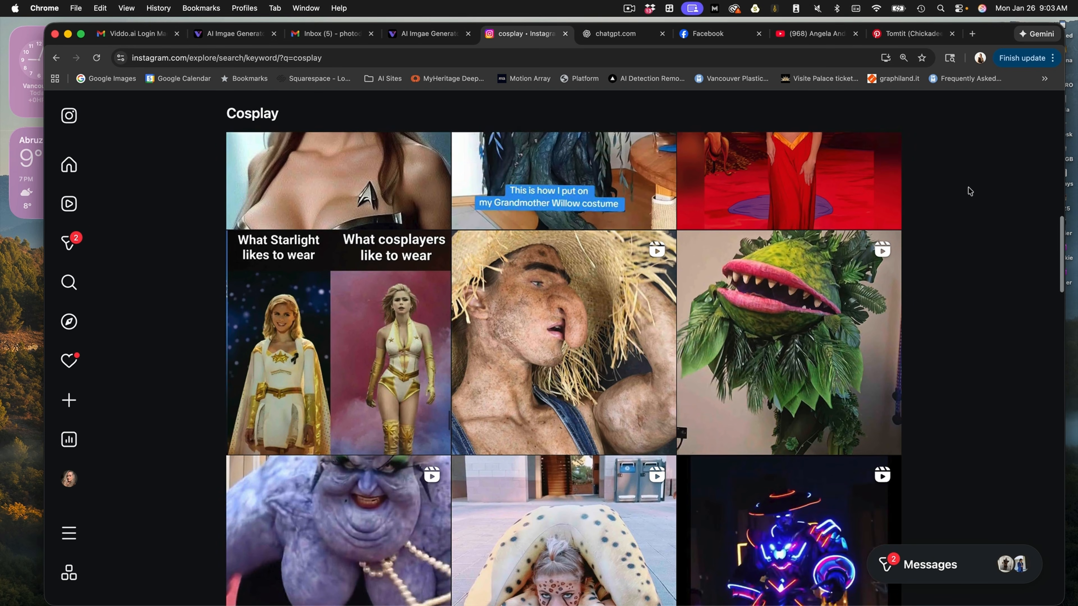
pyautogui.scroll(-5, 970, 191)
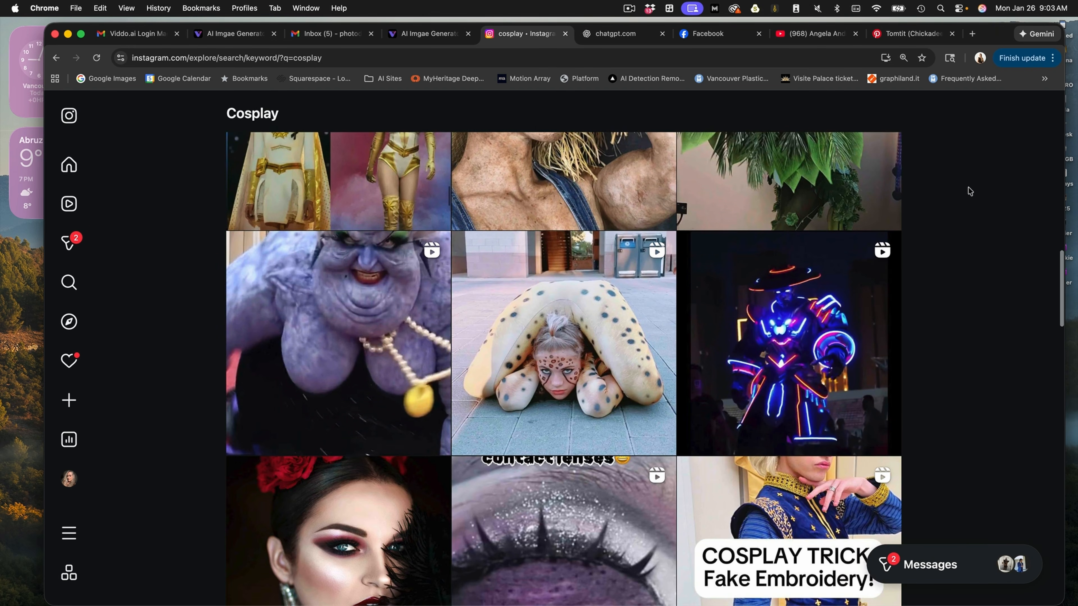
pyautogui.scroll(-12, 969, 191)
pyautogui.scroll(-8, 969, 191)
pyautogui.scroll(-12, 970, 191)
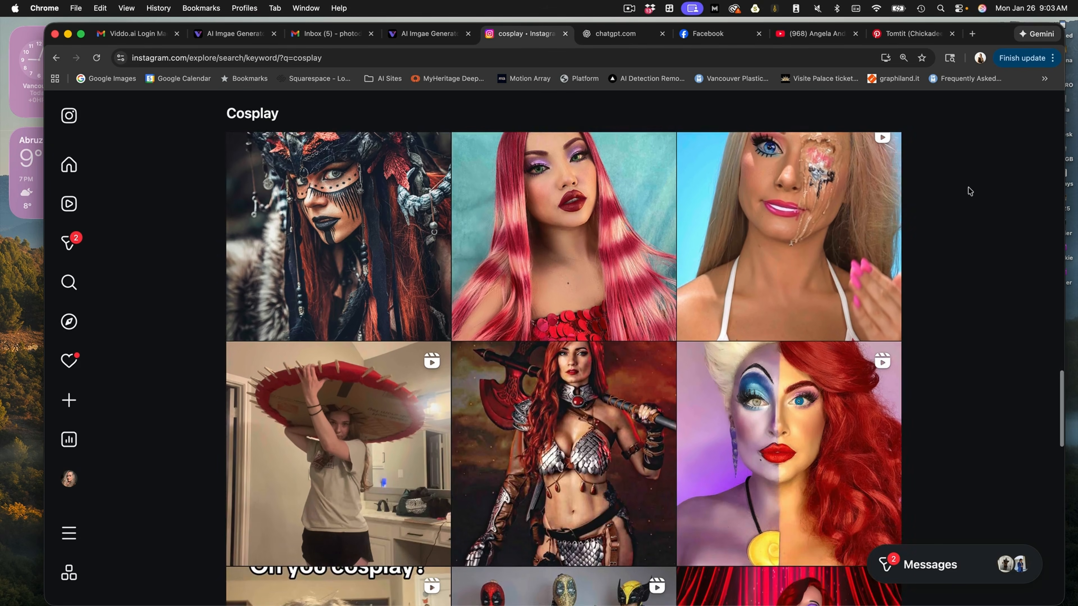
pyautogui.scroll(-13, 969, 191)
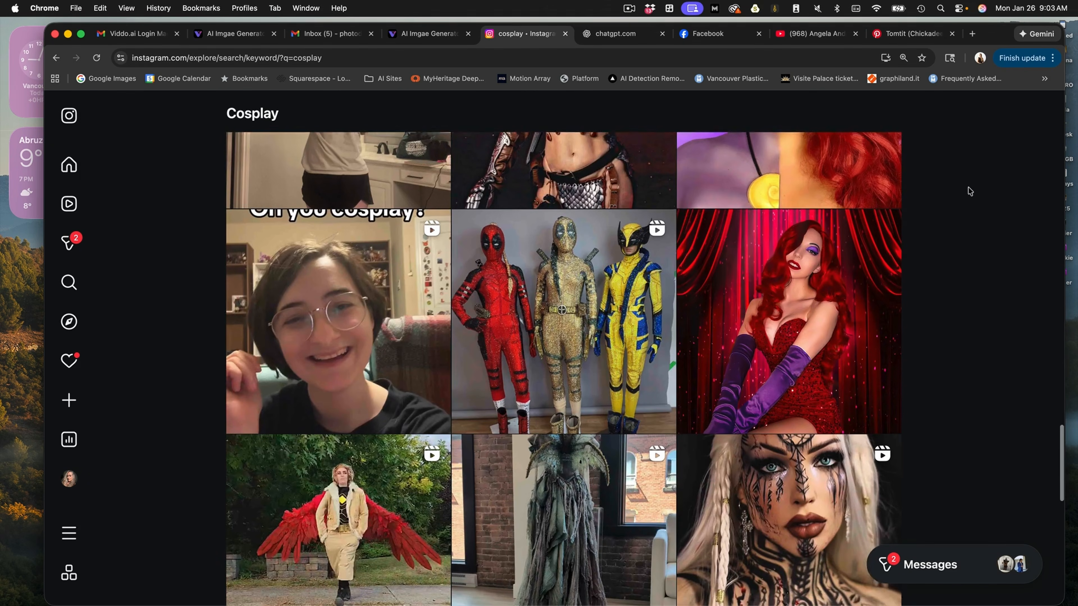
pyautogui.scroll(-5, 970, 191)
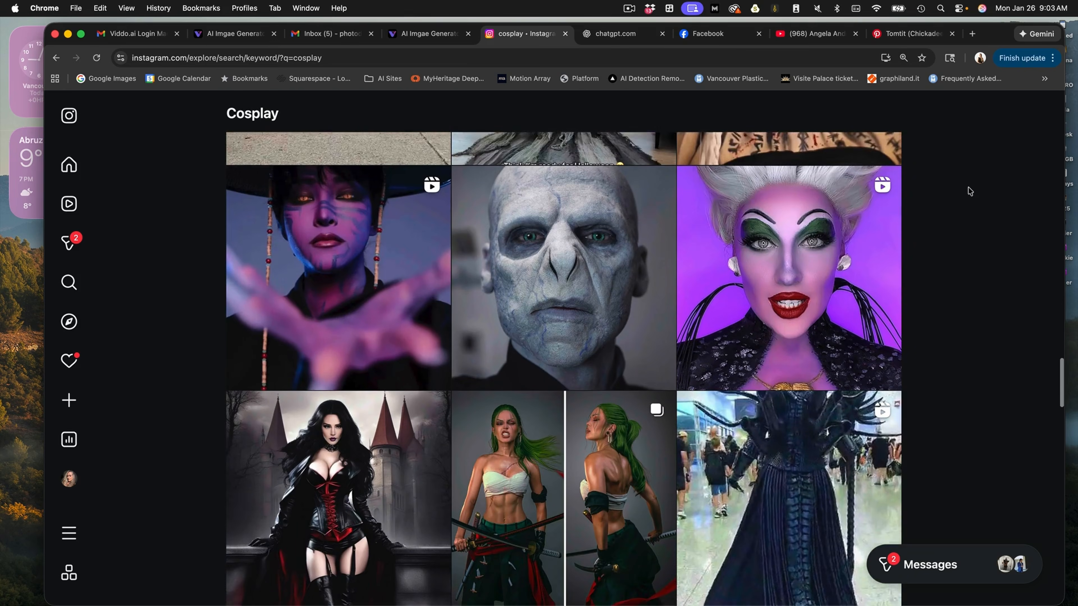
pyautogui.scroll(-4, 970, 191)
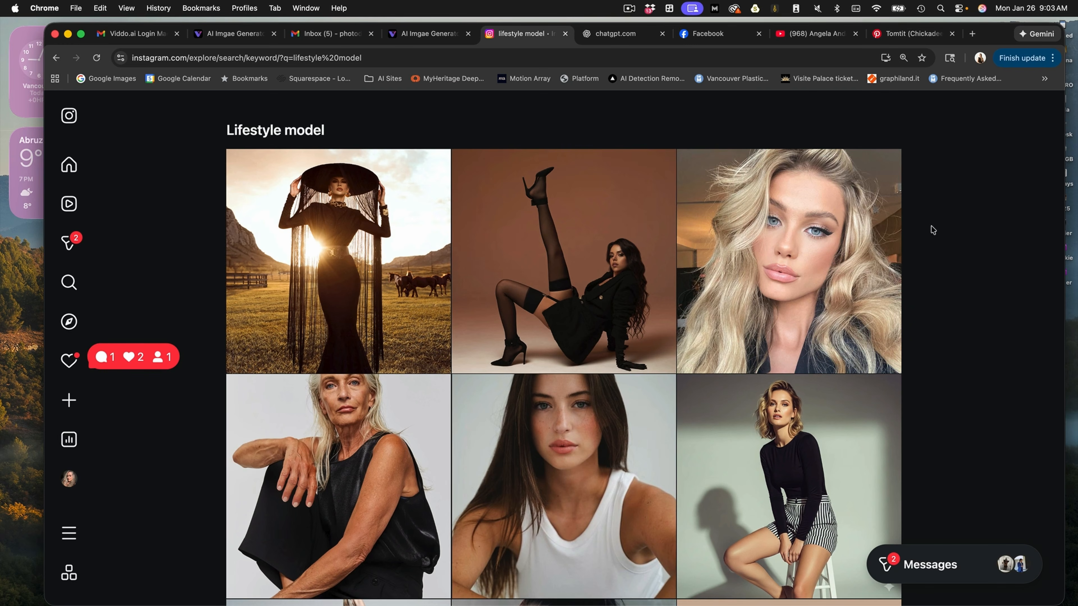
# Step: Browse the Lifestyle model results and view the post of the blonde woman in black boots on a striped bench, then close it
pyautogui.scroll(-9, 932, 230)
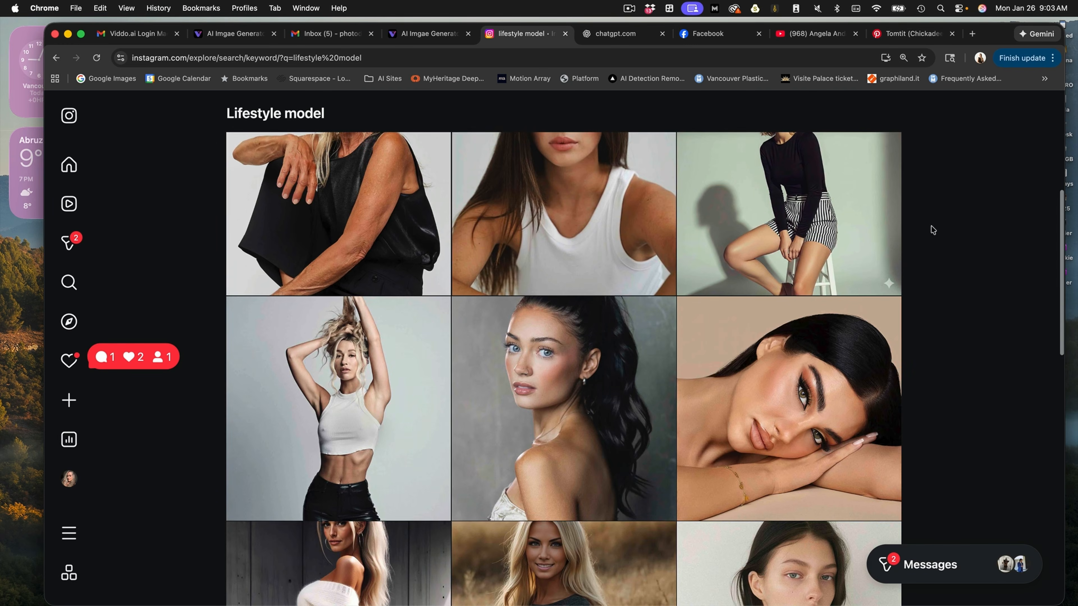
pyautogui.scroll(-15, 932, 230)
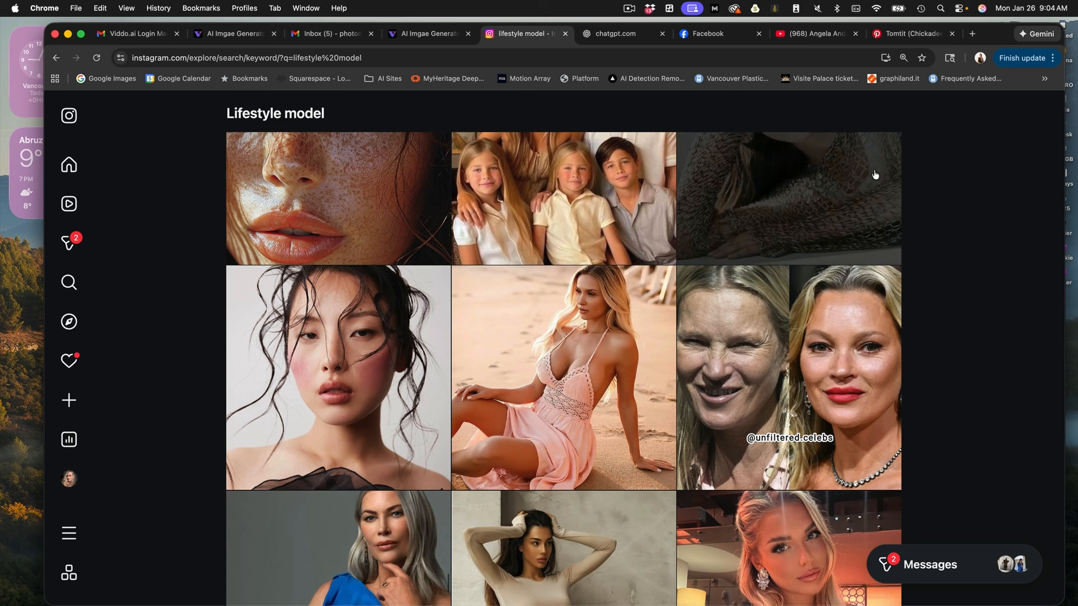
pyautogui.scroll(5, 928, 279)
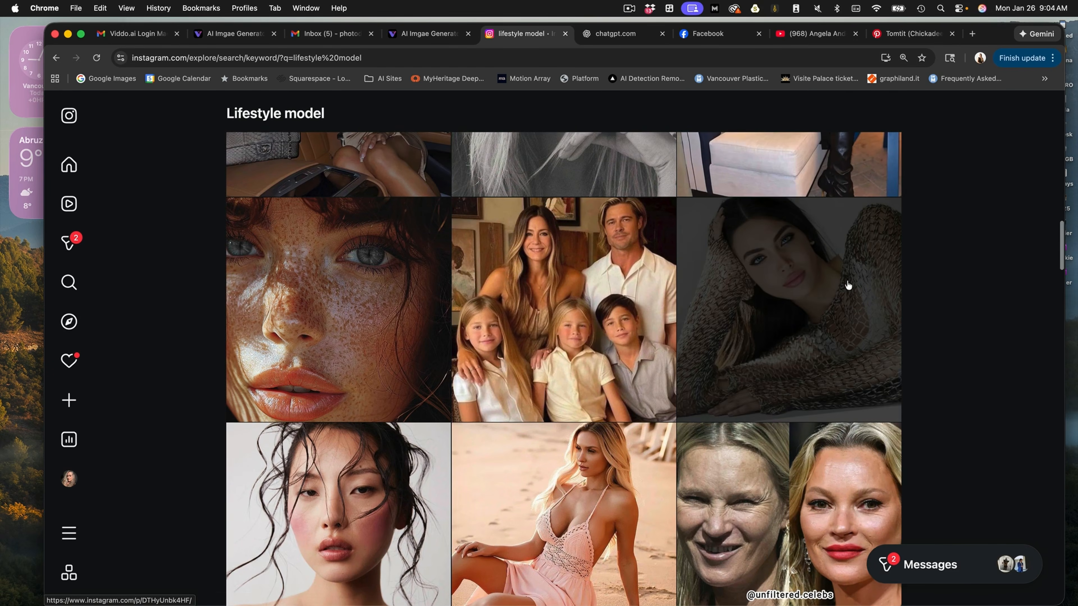
pyautogui.scroll(6, 852, 286)
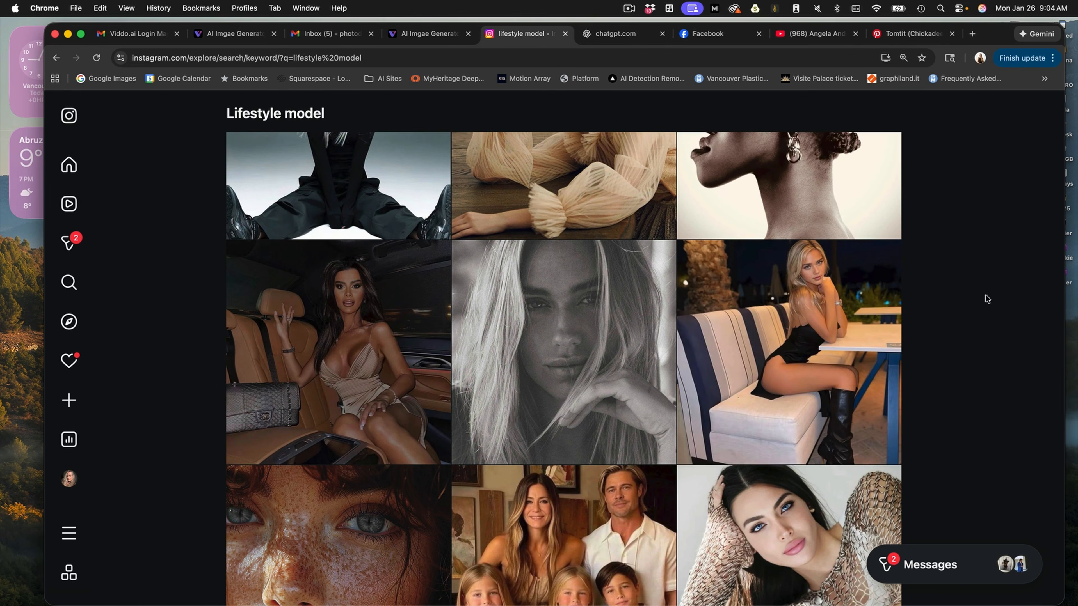
pyautogui.click(715, 280)
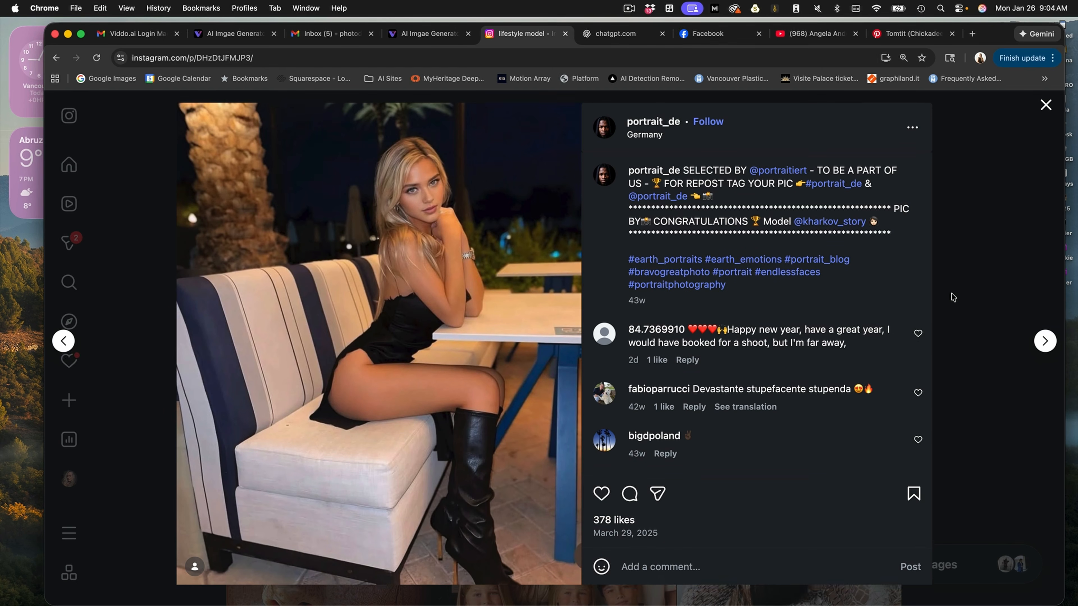
pyautogui.click(1045, 110)
# Step: Examine further portrait and fashion posts in the Lifestyle model search results
pyautogui.scroll(-3, 957, 236)
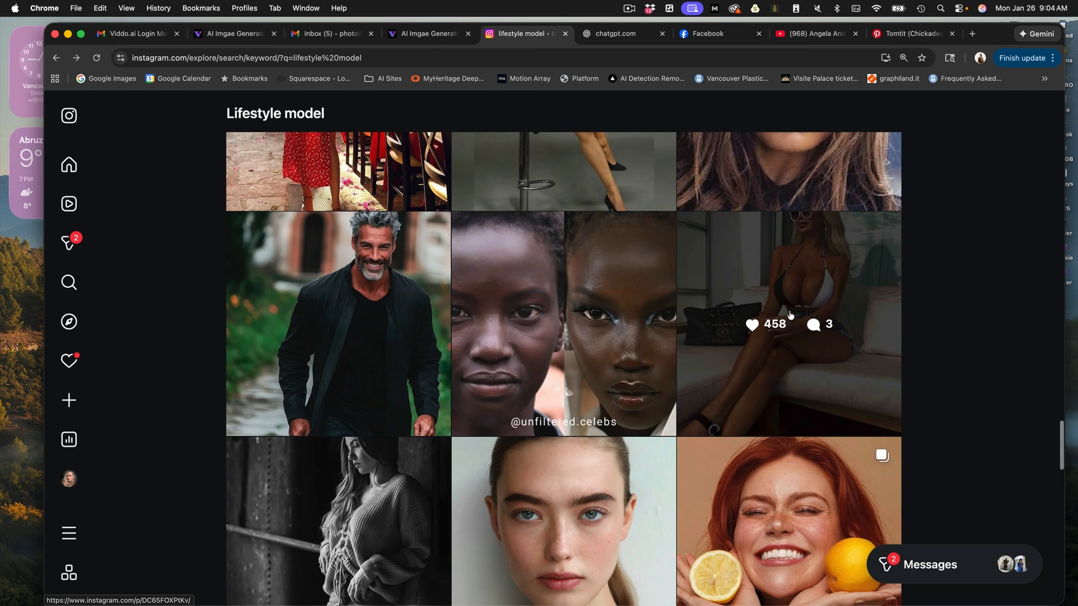
pyautogui.scroll(-5, 986, 283)
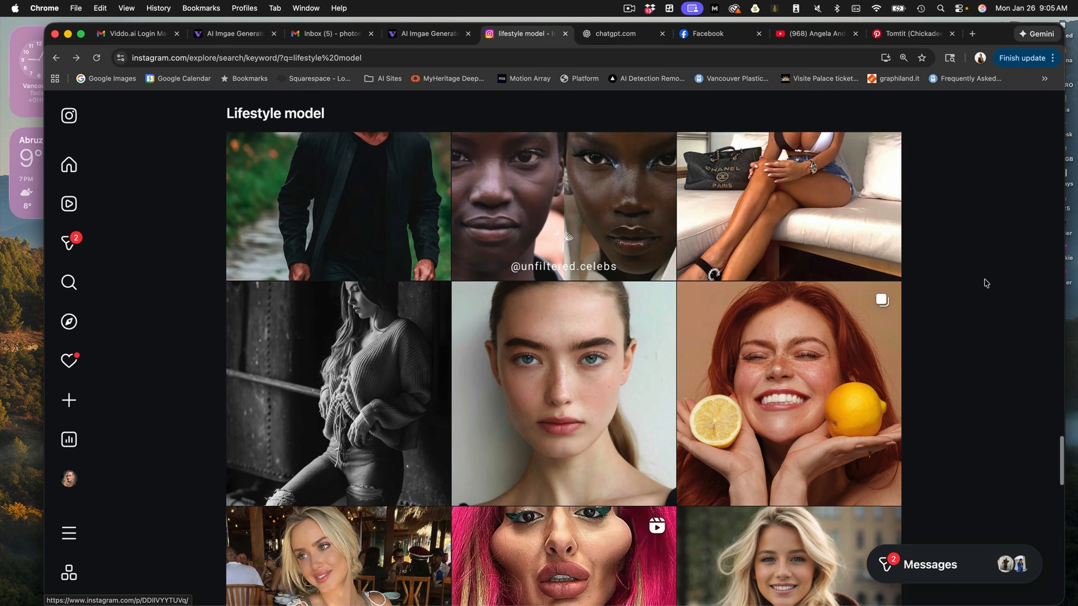
pyautogui.scroll(-8, 986, 283)
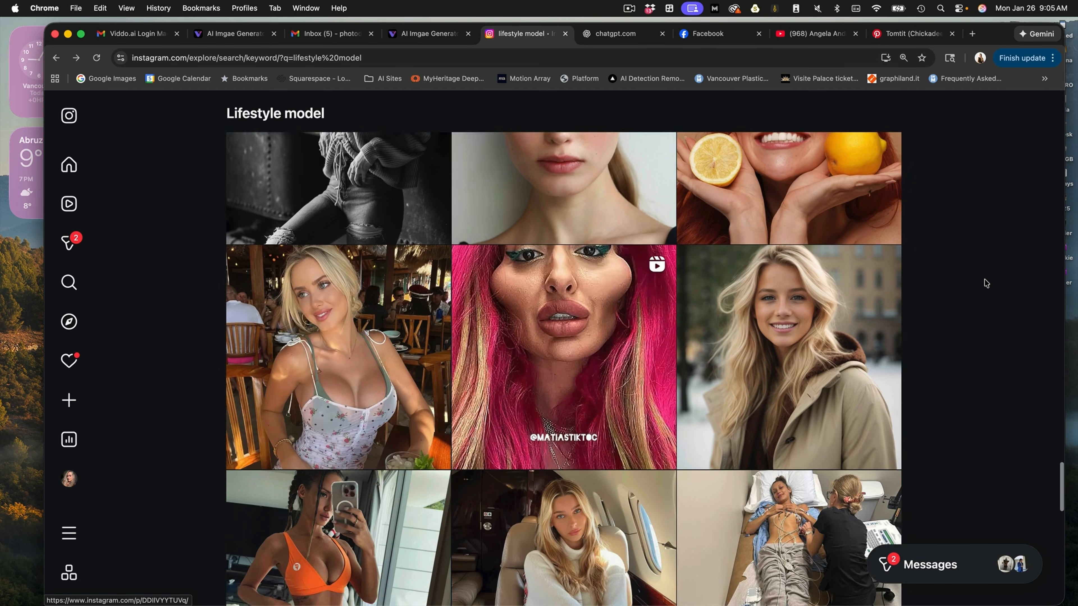
pyautogui.scroll(-2, 986, 283)
pyautogui.scroll(-1, 986, 283)
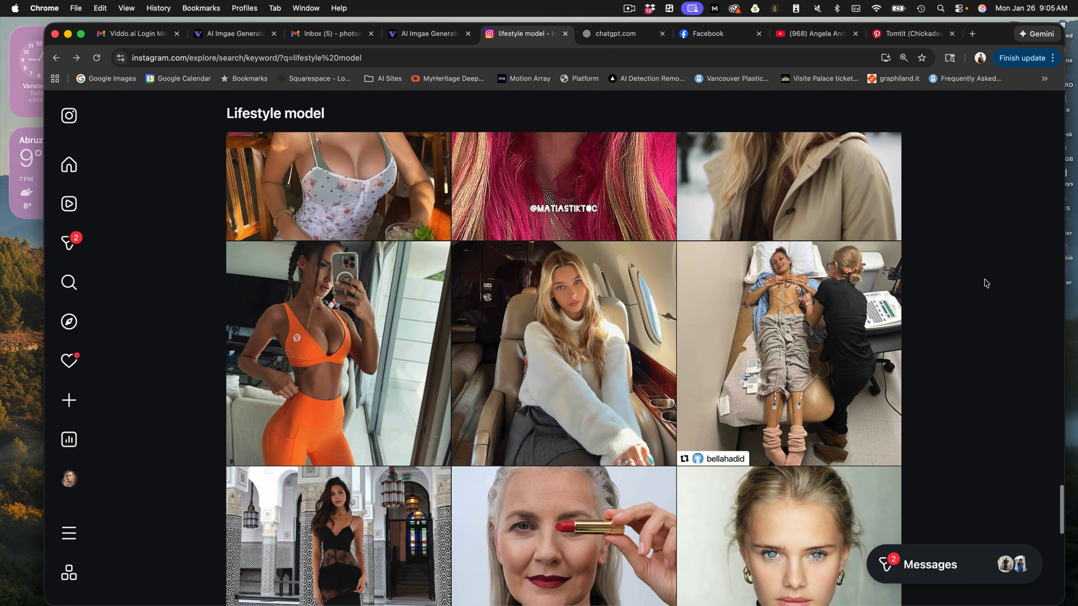
pyautogui.scroll(-2, 986, 283)
pyautogui.scroll(-5, 985, 284)
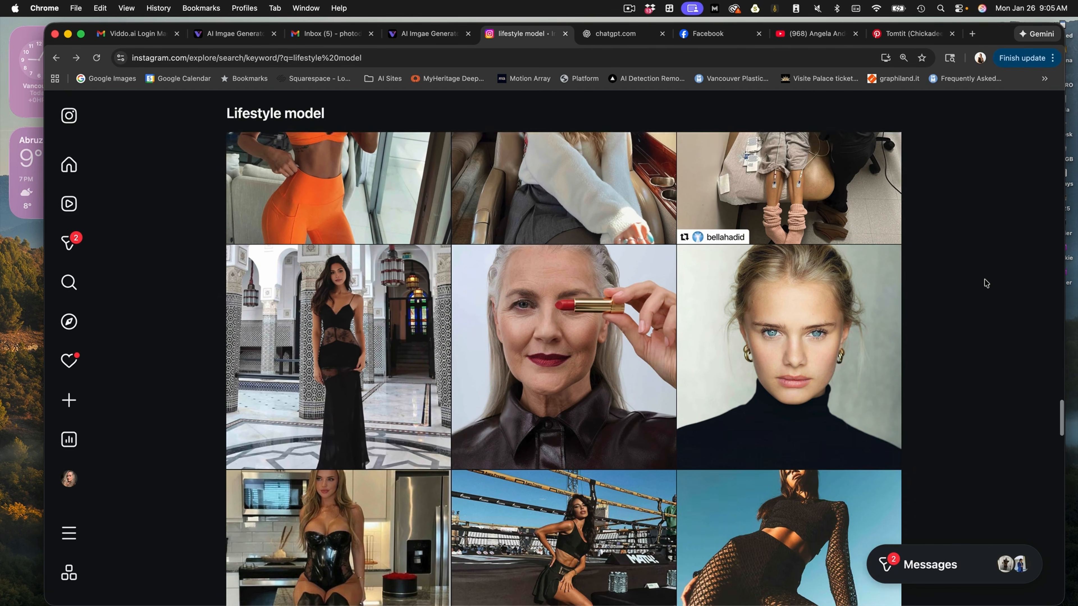
pyautogui.scroll(-4, 986, 284)
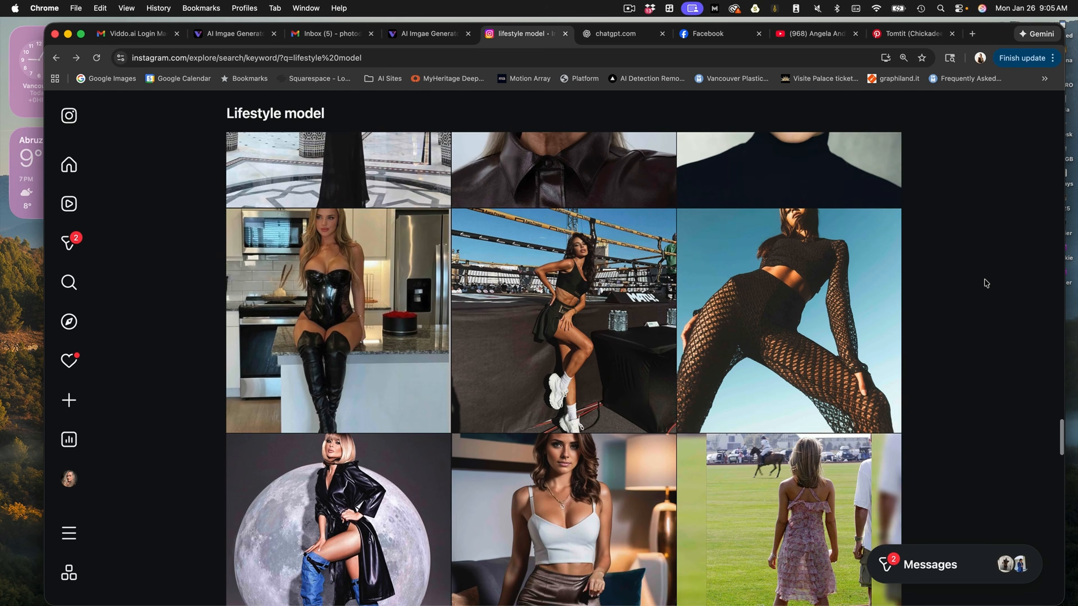
pyautogui.scroll(-4, 985, 283)
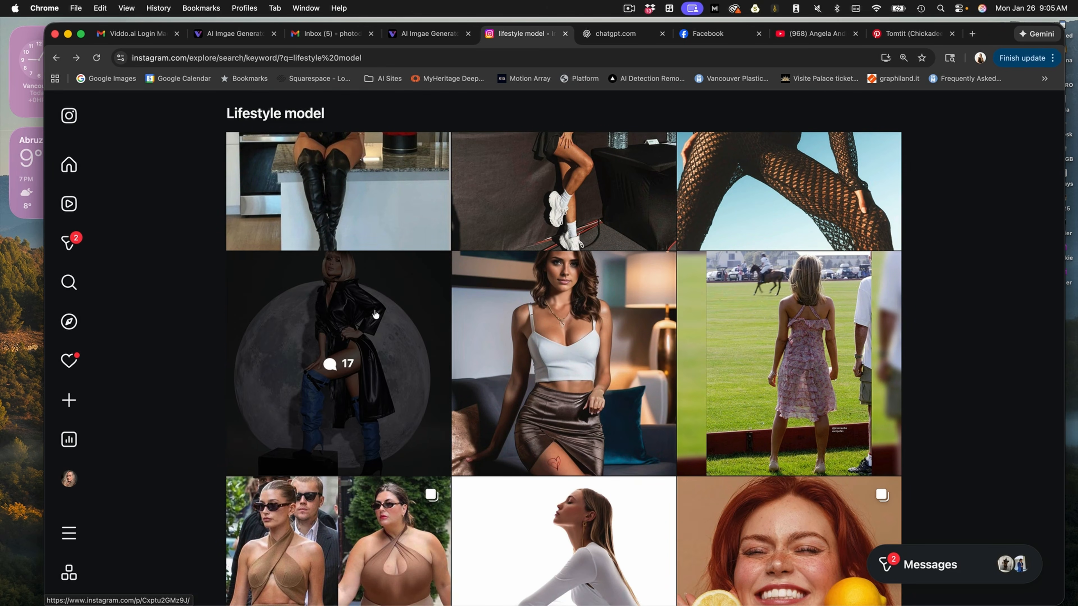
pyautogui.scroll(-2, 939, 271)
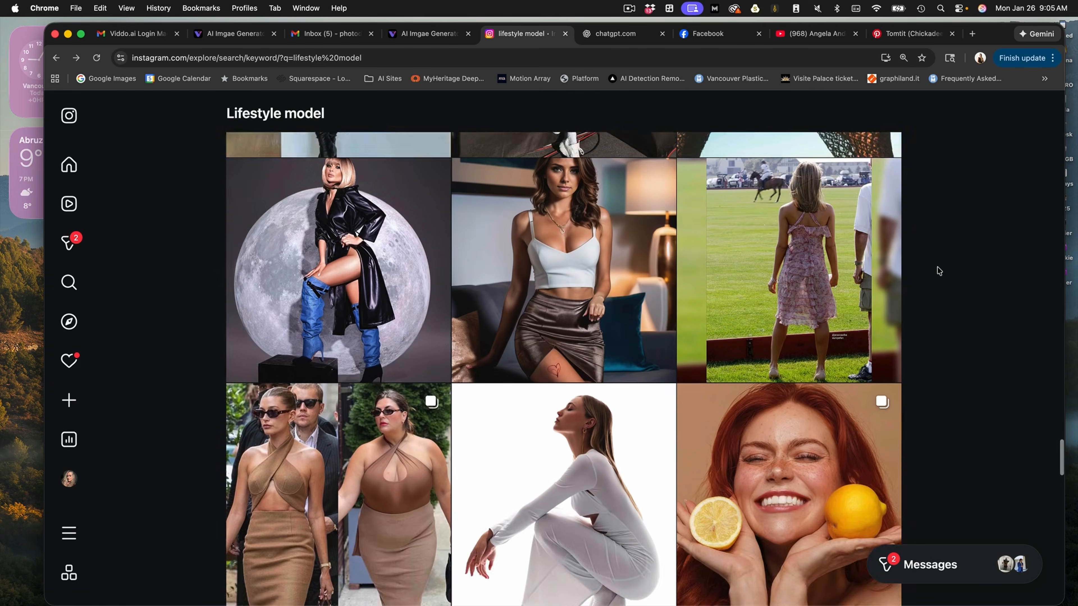
pyautogui.scroll(-5, 938, 271)
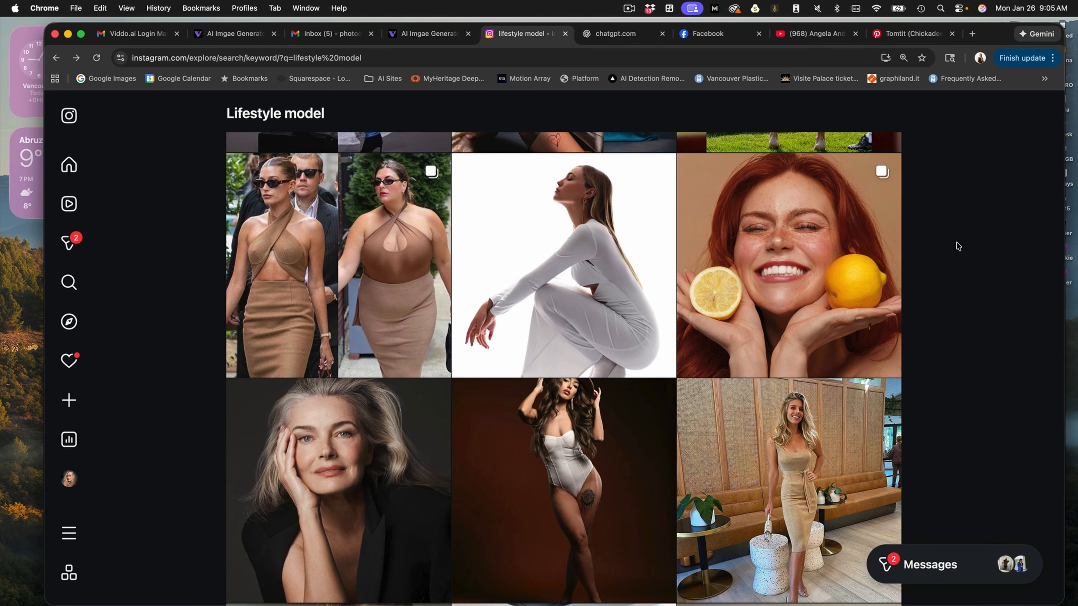
# Step: View the post of the woman in a white bodysuit against a dark brown backdrop, then return to the results
pyautogui.scroll(-2, 957, 246)
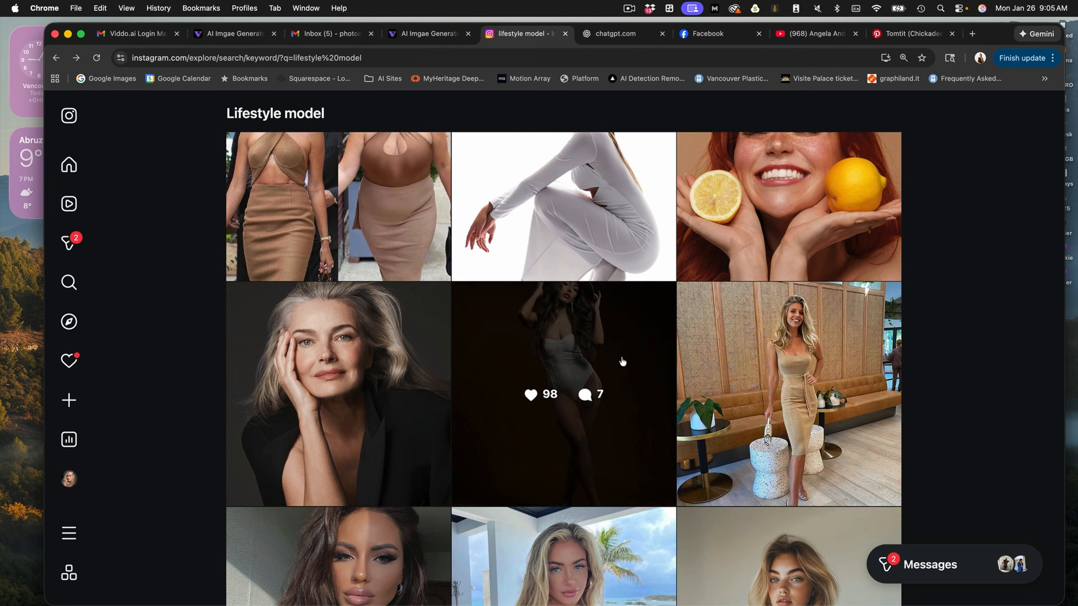
pyautogui.click(556, 328)
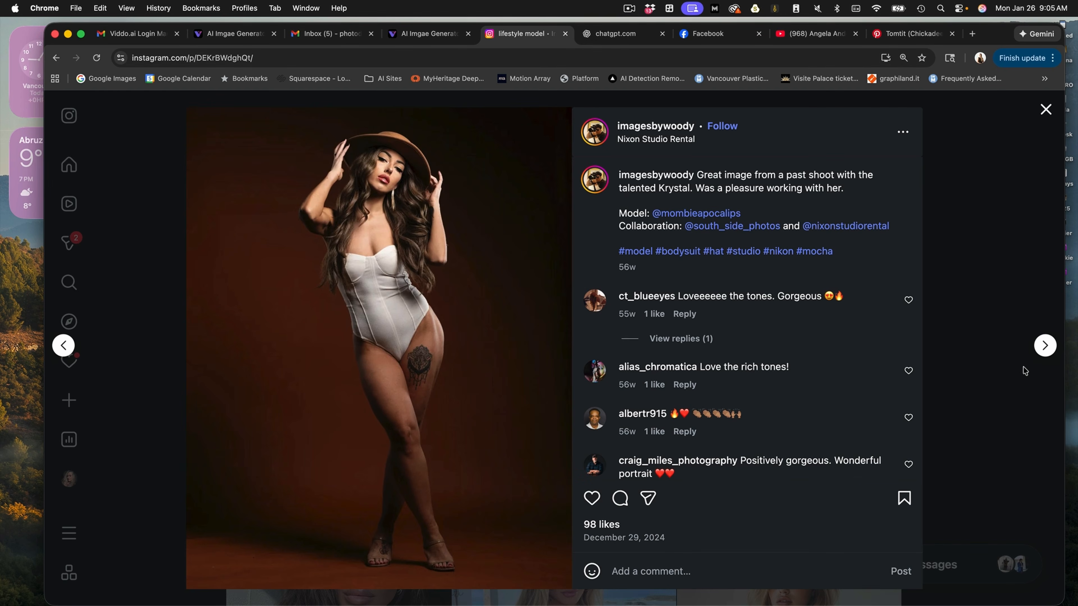
pyautogui.click(1025, 371)
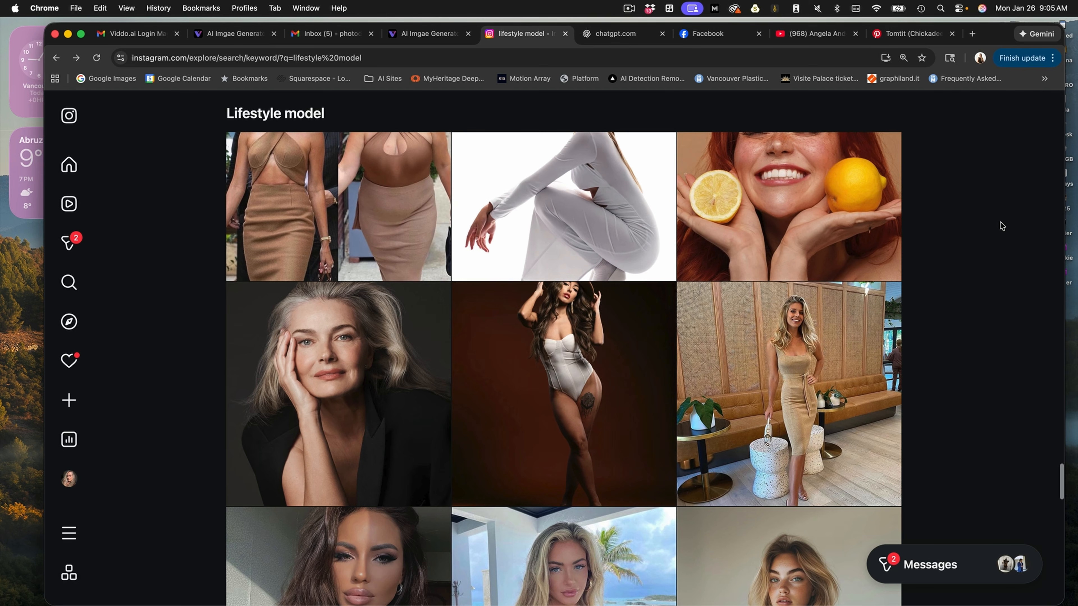
# Step: Look through more Lifestyle model results and view the post of the white-haired model in a patterned jacket and black gloves, then close it
pyautogui.scroll(-9, 993, 237)
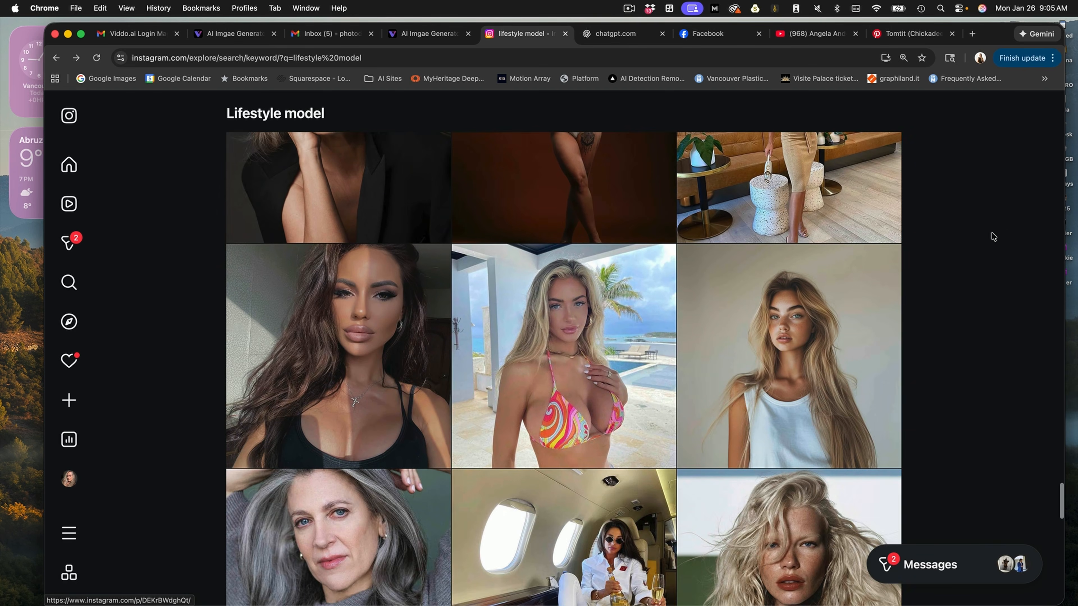
pyautogui.scroll(-18, 993, 237)
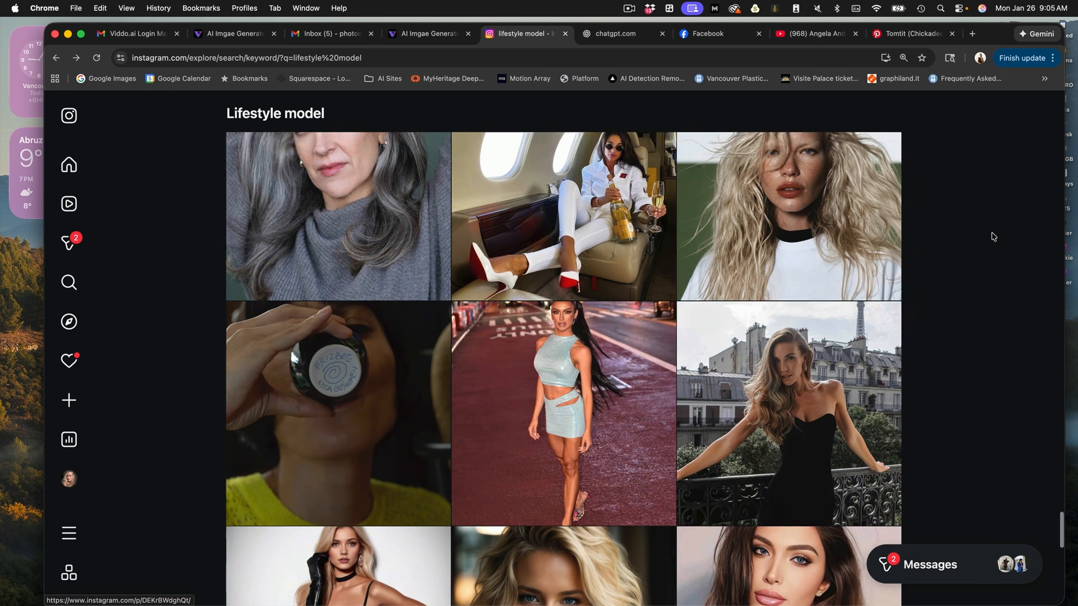
pyautogui.scroll(-8, 994, 236)
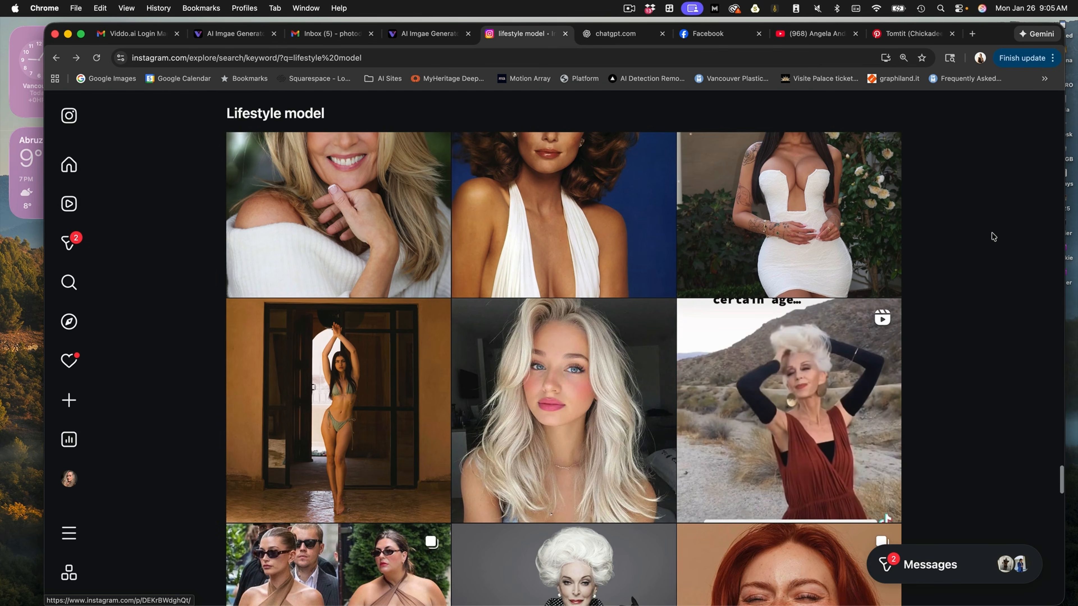
pyautogui.scroll(-3, 993, 236)
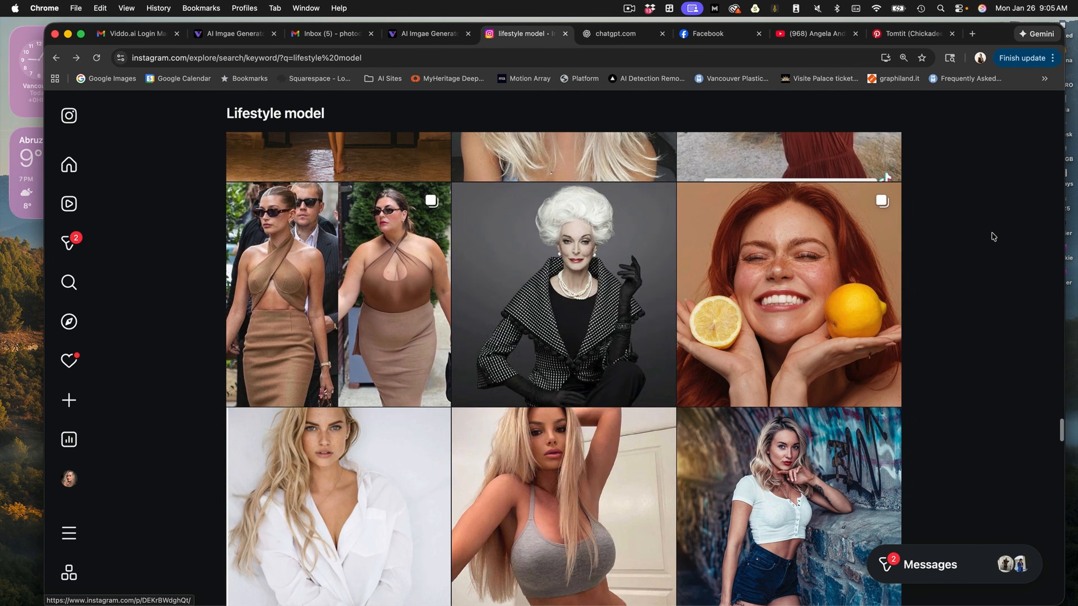
pyautogui.click(590, 249)
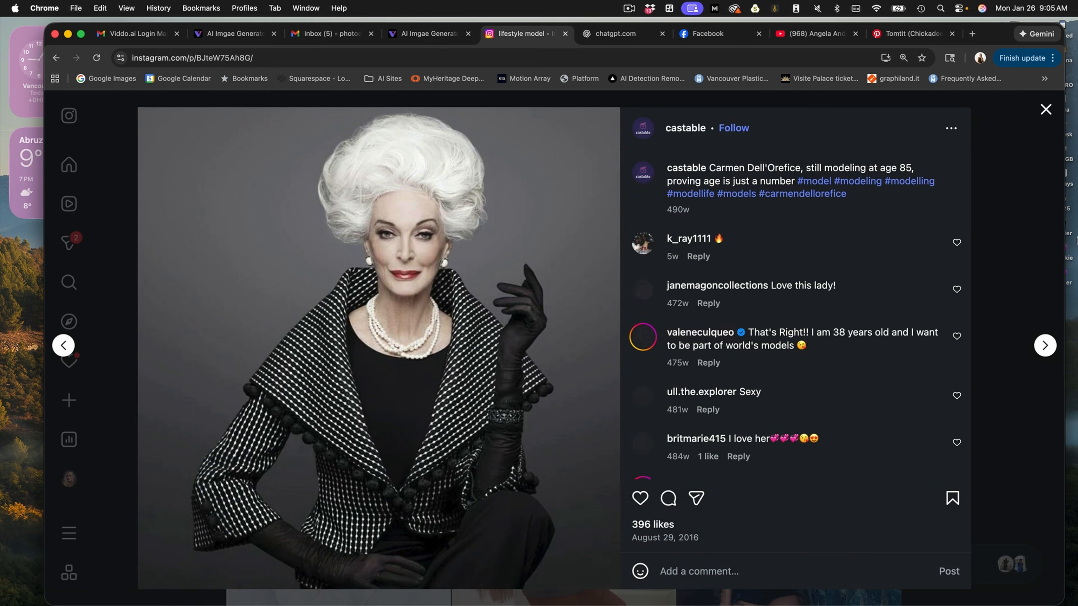
pyautogui.click(993, 197)
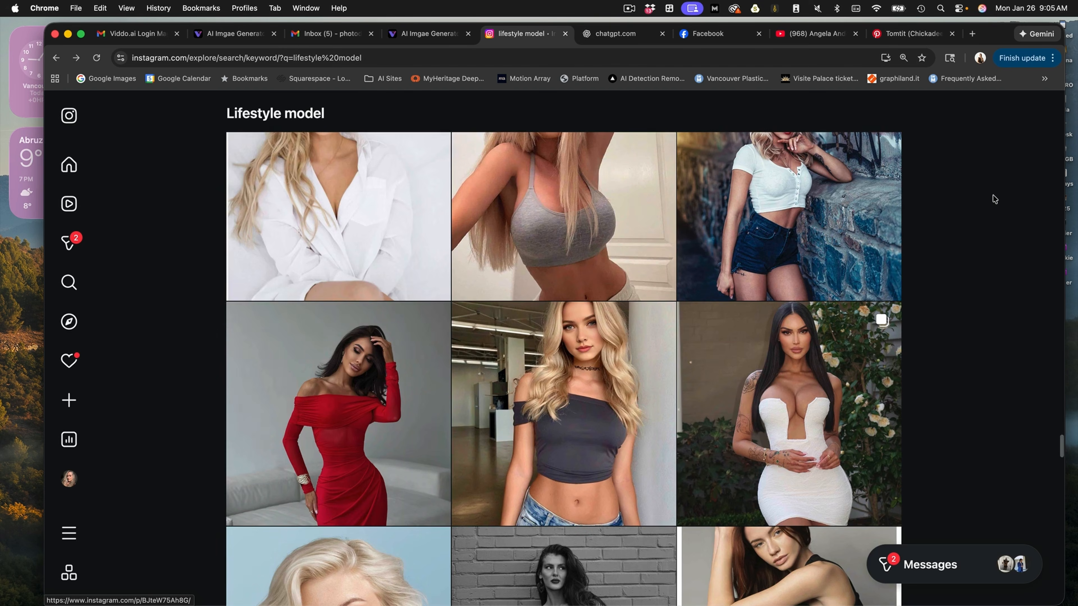
# Step: Continue examining the remaining Lifestyle model posts further down the results grid
pyautogui.scroll(-4, 995, 199)
pyautogui.scroll(-12, 994, 198)
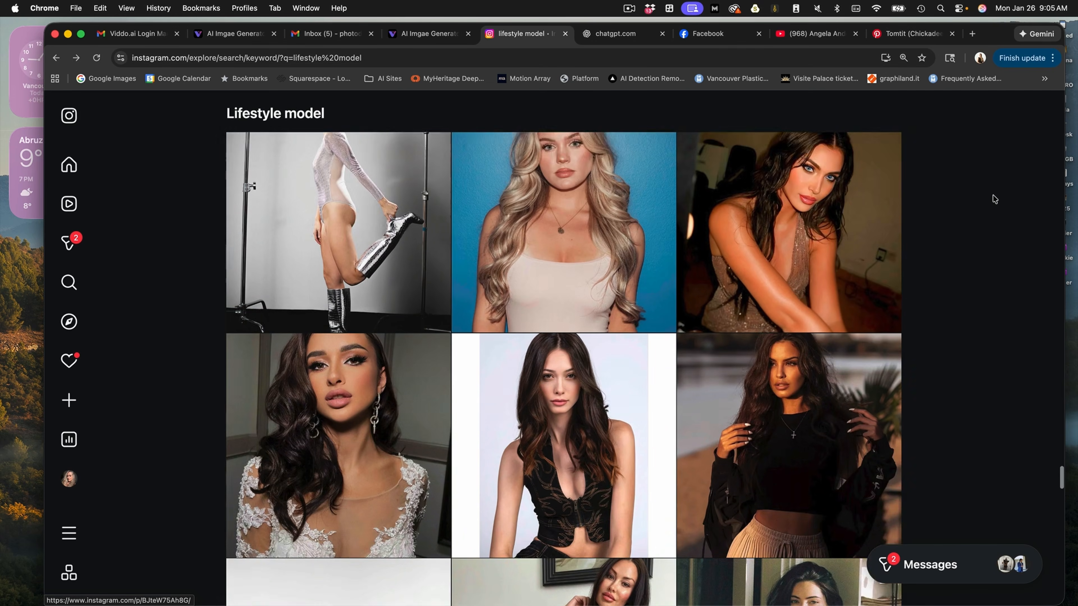
pyautogui.scroll(-7, 994, 198)
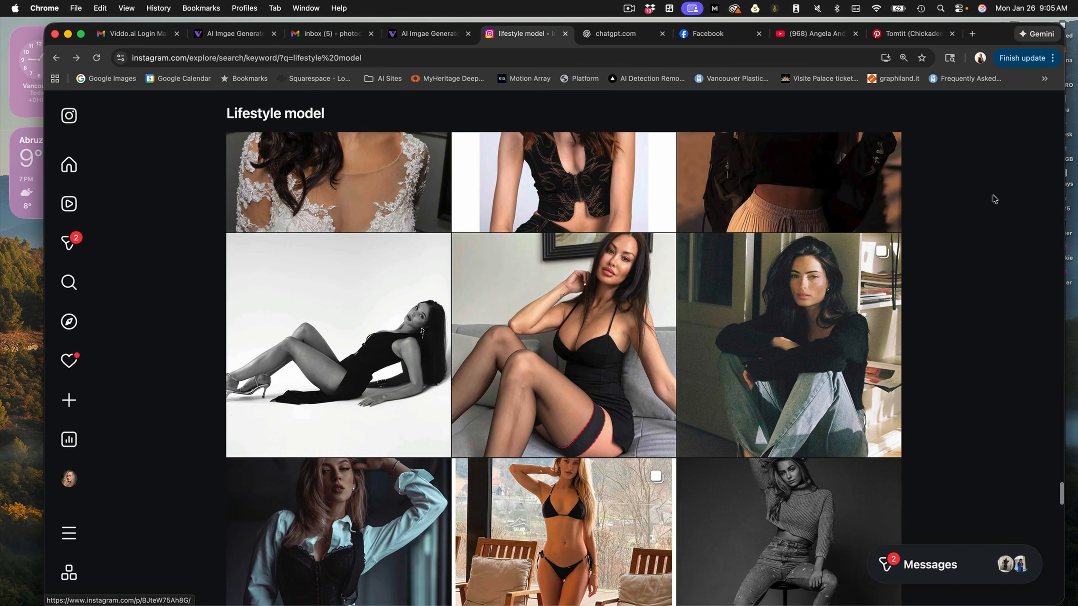
pyautogui.scroll(-10, 994, 199)
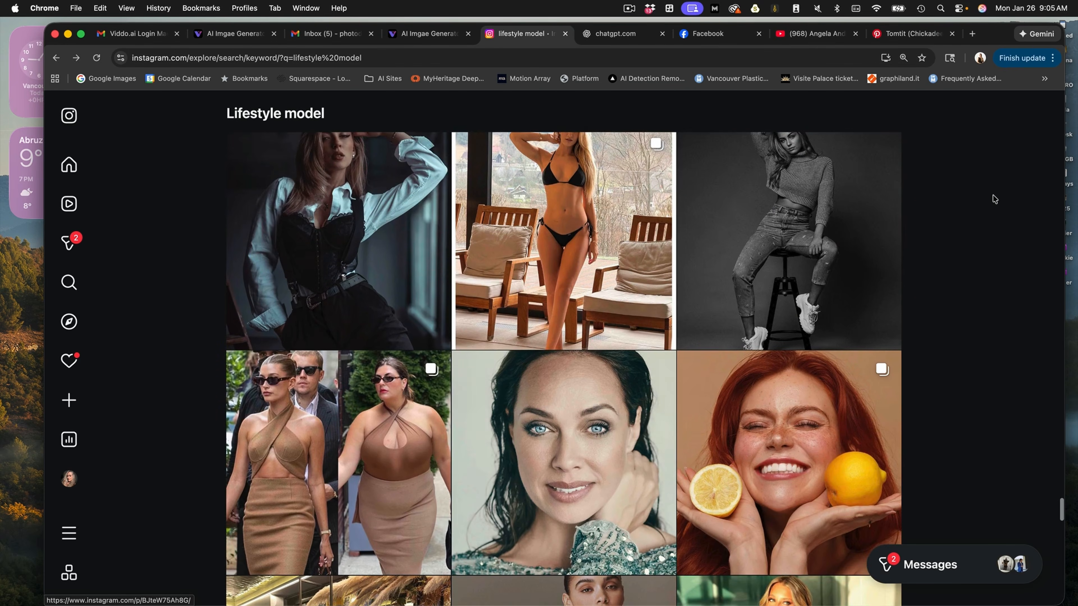
pyautogui.scroll(-8, 994, 199)
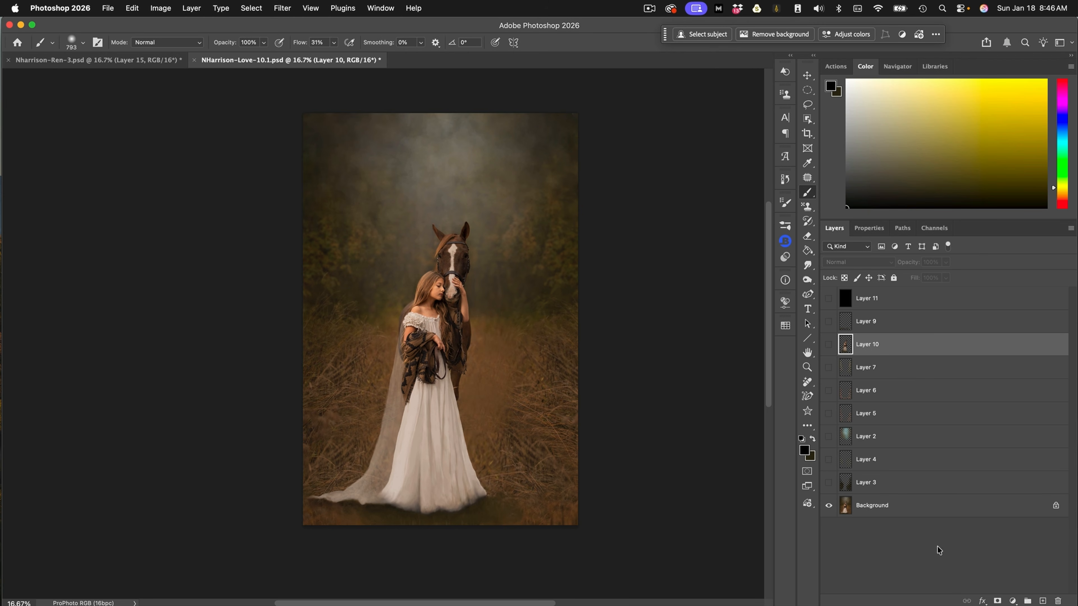
# Step: Make Layers 3, 4, 2, 5, 6, 7, 10 and 9 of the horse portrait visible one by one
pyautogui.click(828, 483)
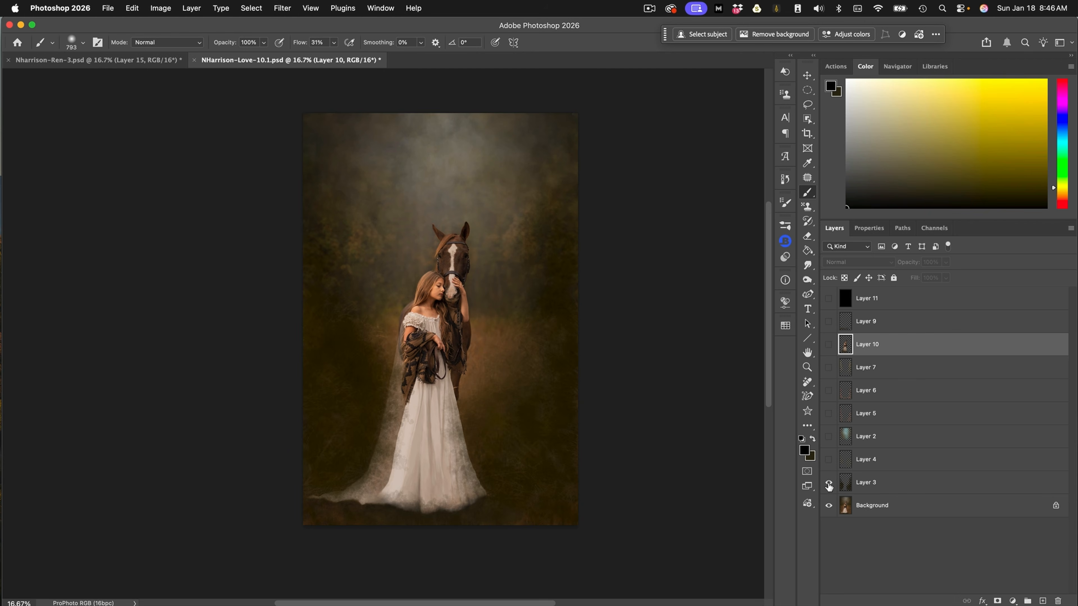
pyautogui.click(828, 460)
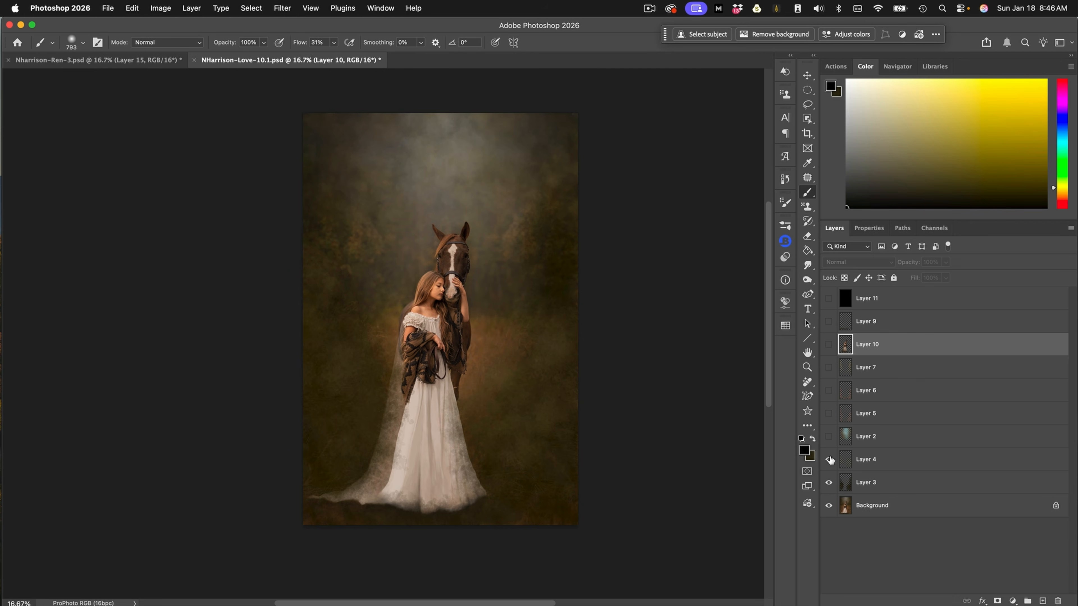
pyautogui.click(829, 437)
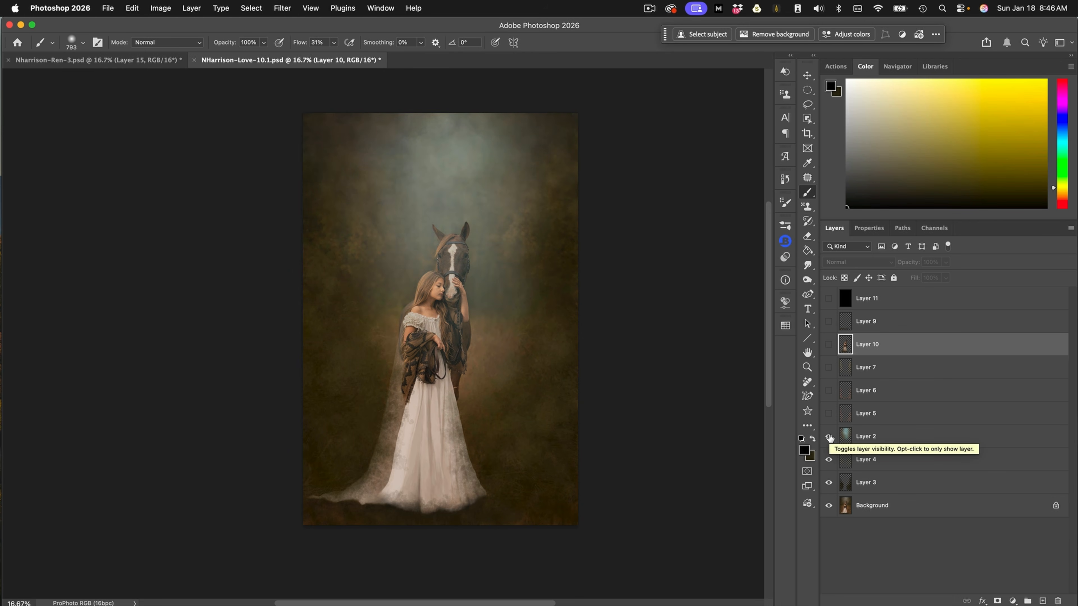
pyautogui.click(829, 413)
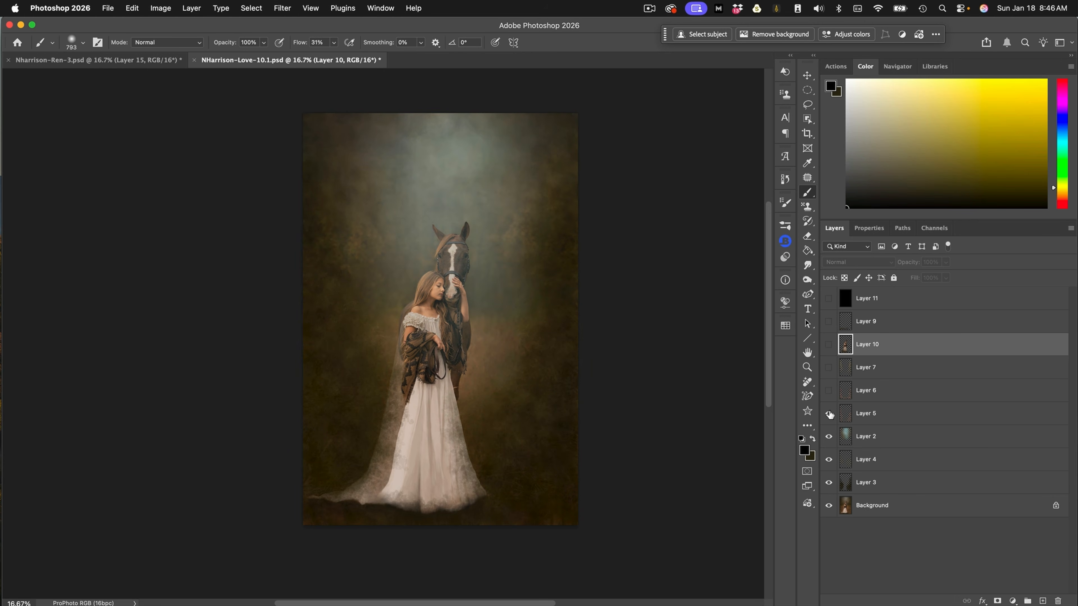
pyautogui.click(829, 390)
pyautogui.click(829, 366)
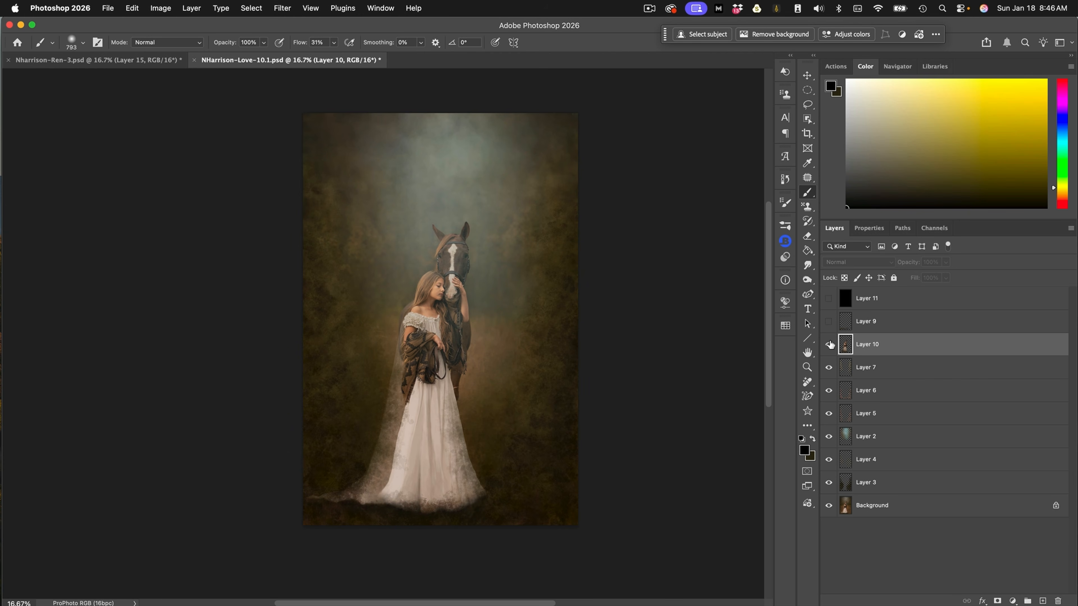
pyautogui.click(829, 345)
pyautogui.click(827, 322)
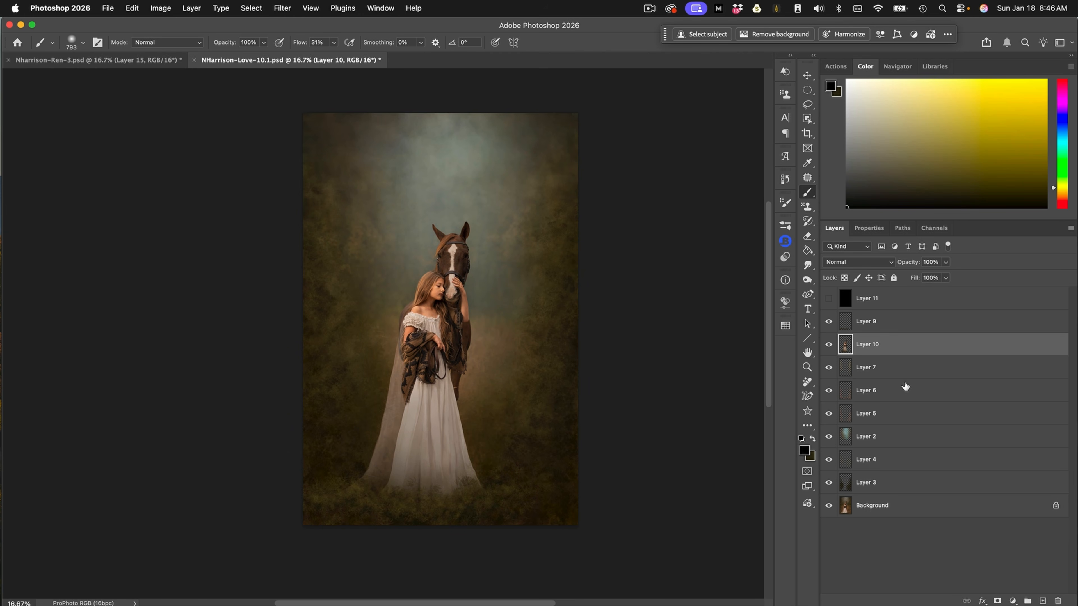
# Step: Show the black Layer 11 and add a new empty layer above it
pyautogui.moveTo(906, 386)
pyautogui.click(829, 298)
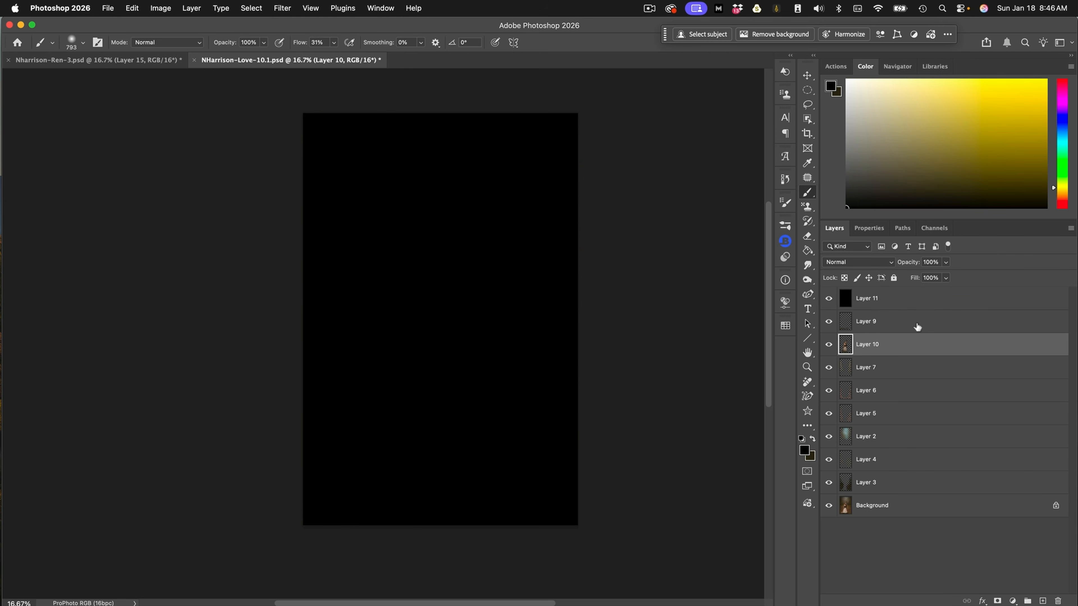
pyautogui.click(912, 300)
pyautogui.click(1043, 601)
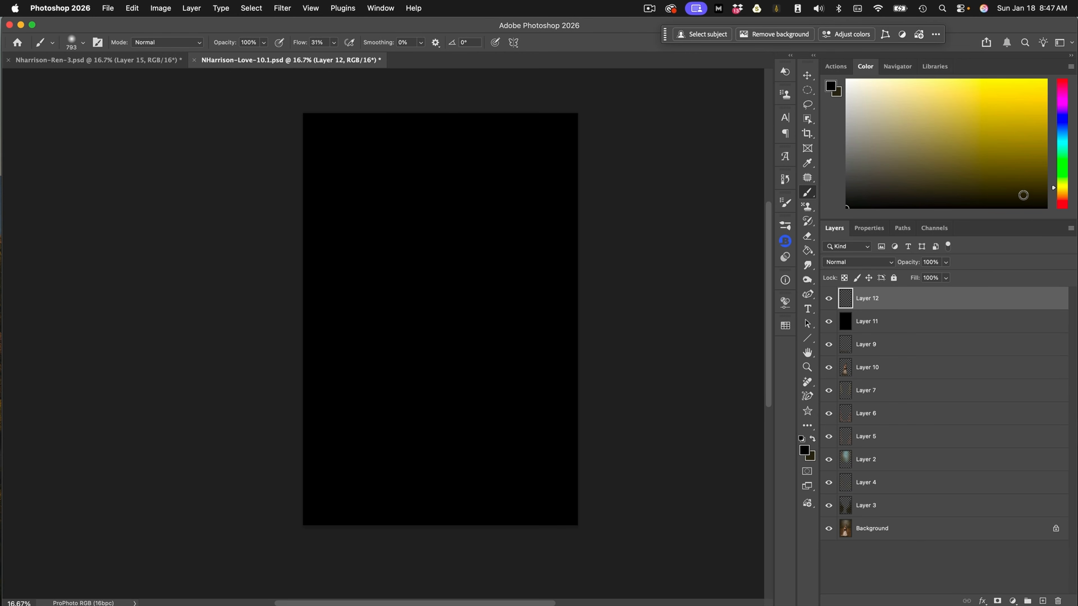
# Step: Set up the NH Art Foliage brush with a very dark olive colour and 56% flow
pyautogui.click(1036, 197)
pyautogui.click(785, 225)
pyautogui.scroll(3, 704, 297)
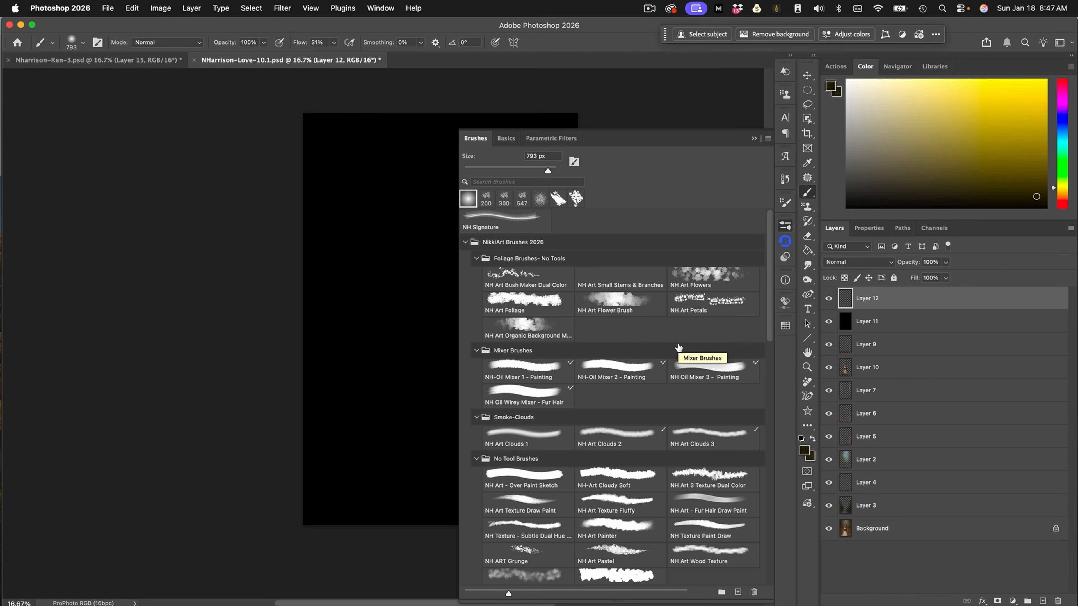
pyautogui.click(541, 303)
pyautogui.click(542, 304)
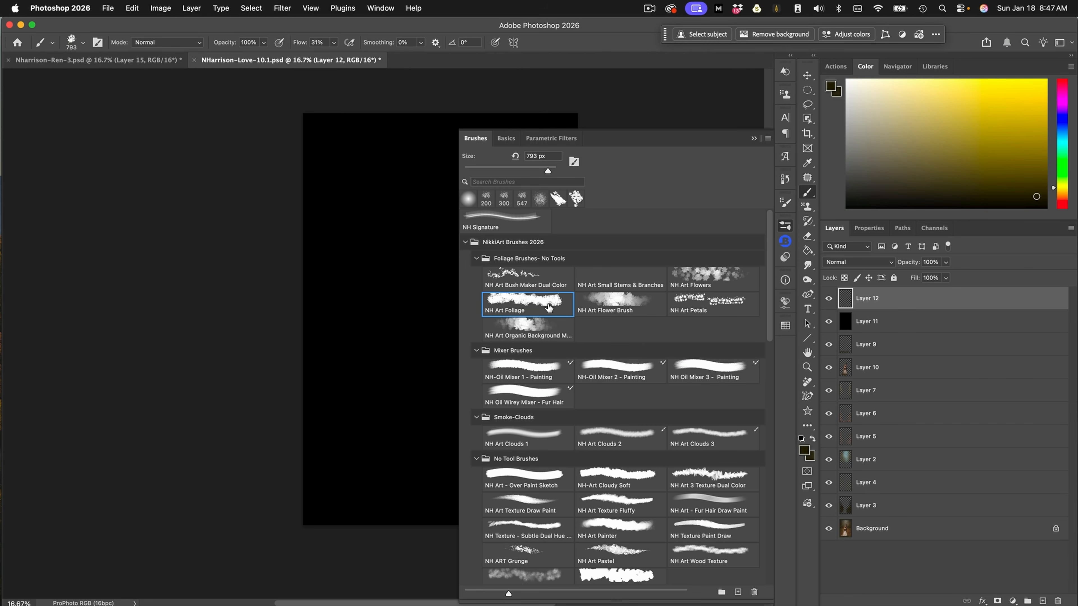
pyautogui.click(754, 138)
pyautogui.click(333, 42)
pyautogui.moveTo(336, 55); pyautogui.dragTo(349, 56)
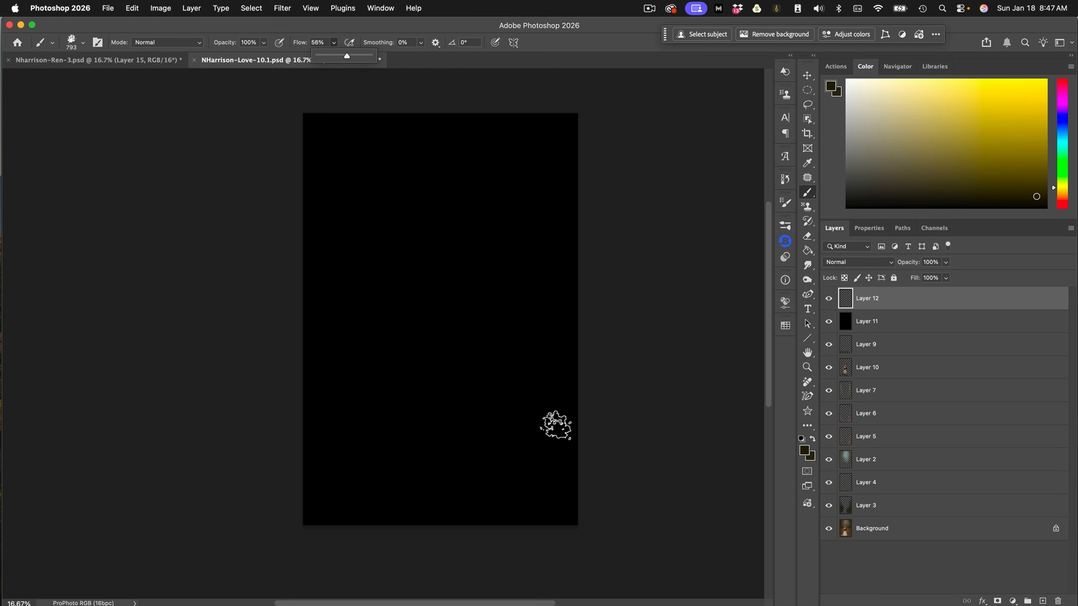
# Step: Adjust the dark olive paint colour and paint a foliage base in the lower-right corner of the black canvas
pyautogui.click(1034, 190)
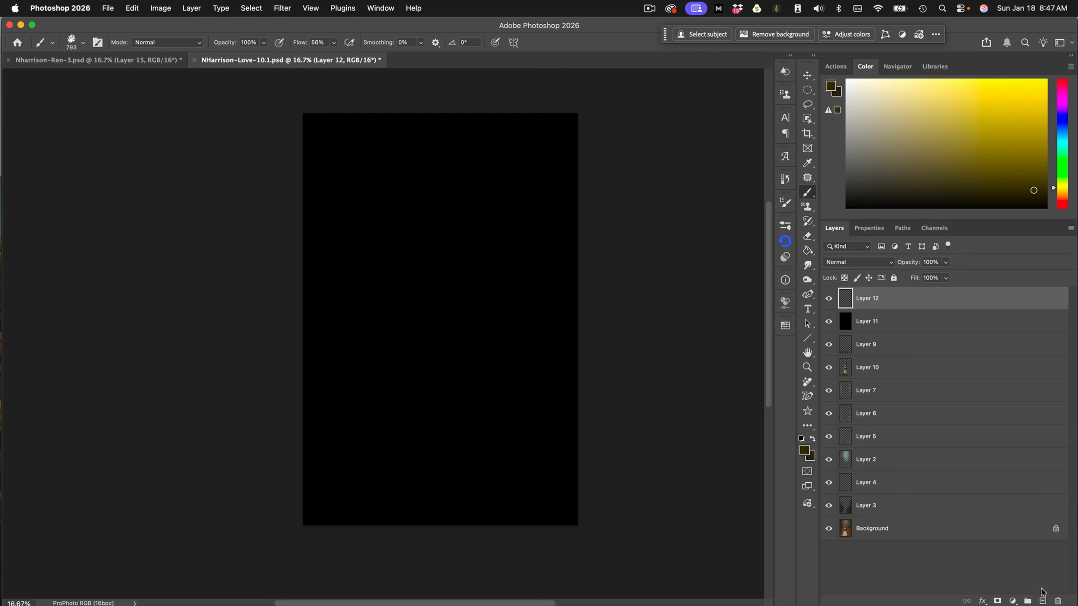
pyautogui.click(1038, 198)
pyautogui.moveTo(539, 439); pyautogui.dragTo(549, 472)
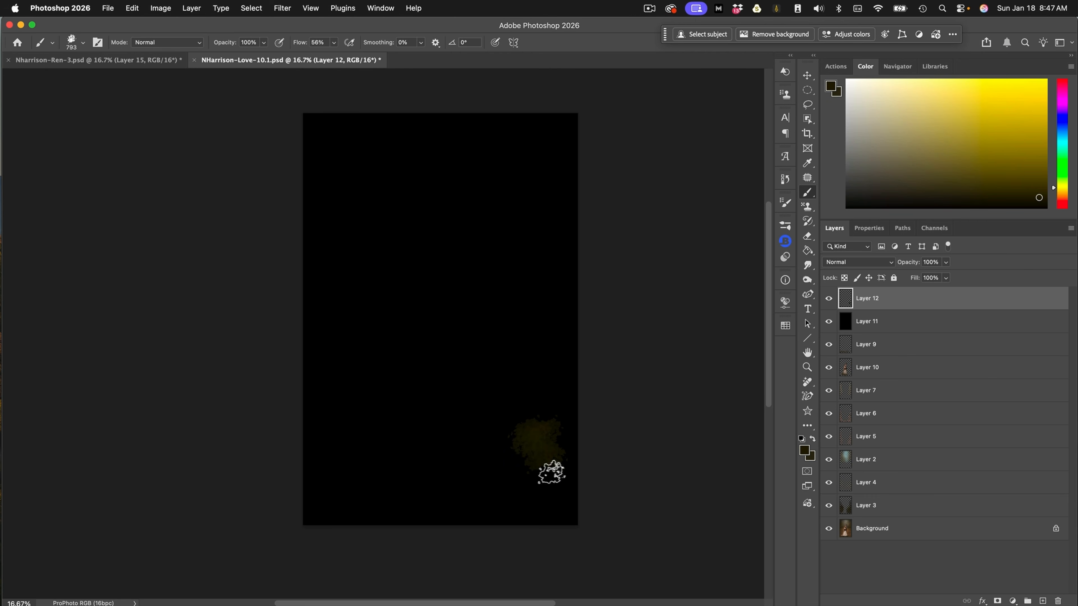
pyautogui.moveTo(491, 506)
pyautogui.mouseDown()
pyautogui.moveTo(568, 468)
pyautogui.moveTo(535, 389)
pyautogui.moveTo(562, 420)
pyautogui.moveTo(490, 424)
pyautogui.moveTo(539, 435)
pyautogui.moveTo(502, 418)
pyautogui.moveTo(490, 474)
pyautogui.moveTo(520, 451)
pyautogui.moveTo(450, 466)
pyautogui.moveTo(521, 493)
pyautogui.moveTo(510, 479)
pyautogui.moveTo(458, 503)
pyautogui.moveTo(539, 504)
pyautogui.moveTo(569, 478)
pyautogui.moveTo(535, 483)
pyautogui.moveTo(564, 512)
pyautogui.moveTo(565, 500)
pyautogui.moveTo(510, 522)
pyautogui.moveTo(580, 469)
pyautogui.moveTo(552, 375)
pyautogui.moveTo(567, 424)
pyautogui.moveTo(540, 492)
pyautogui.moveTo(490, 512)
pyautogui.moveTo(548, 522)
pyautogui.moveTo(673, 463)
pyautogui.moveTo(633, 464)
pyautogui.moveTo(578, 431)
pyautogui.moveTo(564, 459)
pyautogui.moveTo(568, 391)
pyautogui.moveTo(536, 396)
pyautogui.moveTo(489, 429)
pyautogui.moveTo(560, 516)
pyautogui.moveTo(535, 489)
pyautogui.moveTo(507, 508)
pyautogui.moveTo(572, 495)
pyautogui.mouseUp()
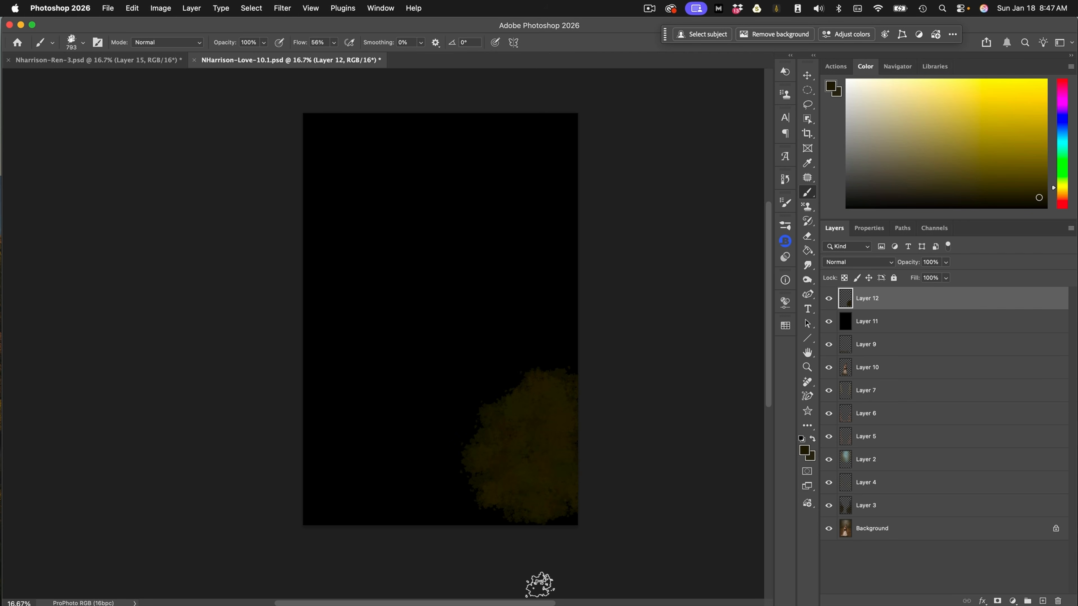
# Step: Add a new layer and paint brighter olive foliage over the upper-left part of the bush at 40% flow
pyautogui.click(1043, 601)
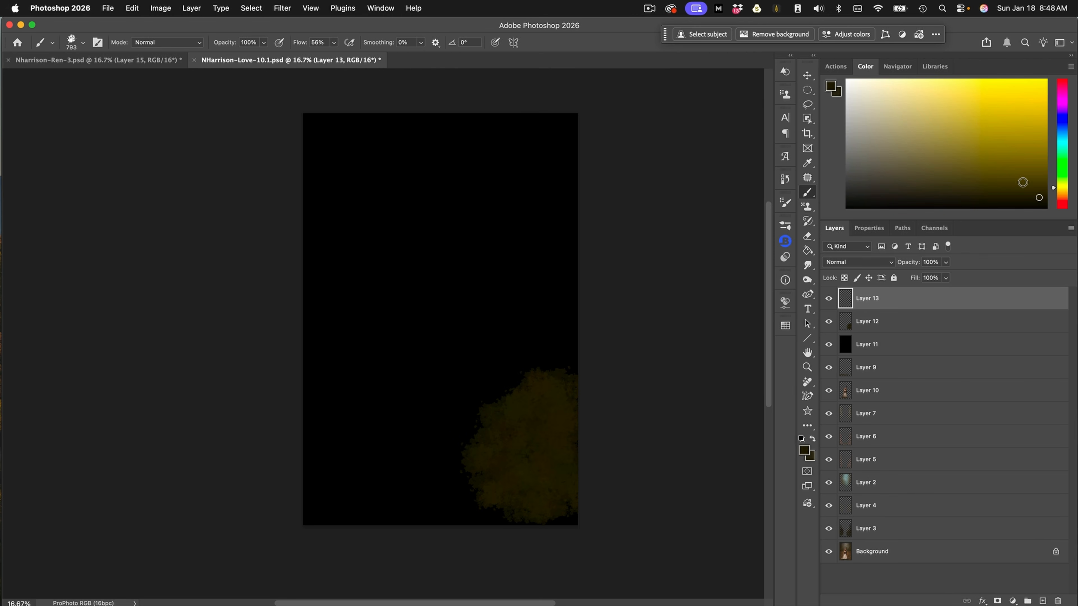
pyautogui.click(1013, 177)
pyautogui.click(333, 42)
pyautogui.moveTo(335, 55); pyautogui.dragTo(327, 58)
pyautogui.moveTo(552, 385)
pyautogui.mouseDown()
pyautogui.moveTo(549, 412)
pyautogui.moveTo(537, 392)
pyautogui.moveTo(517, 428)
pyautogui.moveTo(538, 429)
pyautogui.moveTo(507, 453)
pyautogui.mouseUp()
pyautogui.moveTo(507, 420)
pyautogui.mouseDown()
pyautogui.moveTo(518, 440)
pyautogui.moveTo(488, 447)
pyautogui.moveTo(514, 474)
pyautogui.moveTo(479, 453)
pyautogui.moveTo(507, 481)
pyautogui.moveTo(561, 392)
pyautogui.moveTo(556, 439)
pyautogui.moveTo(539, 437)
pyautogui.moveTo(499, 489)
pyautogui.mouseUp()
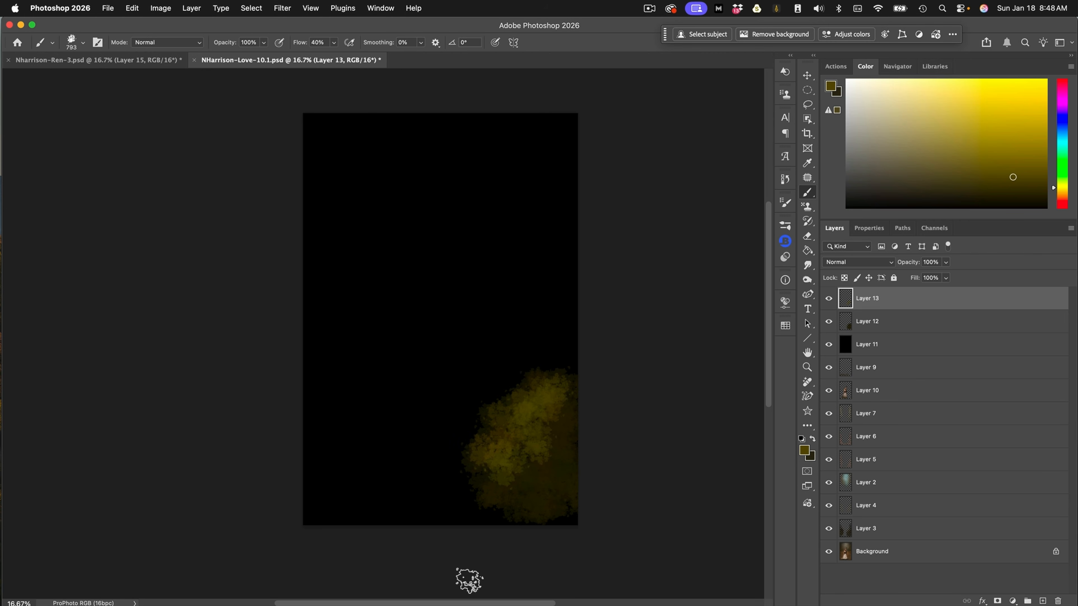
# Step: Add another layer and paint light yellow foliage highlights over the bush at 9% flow
pyautogui.click(1042, 600)
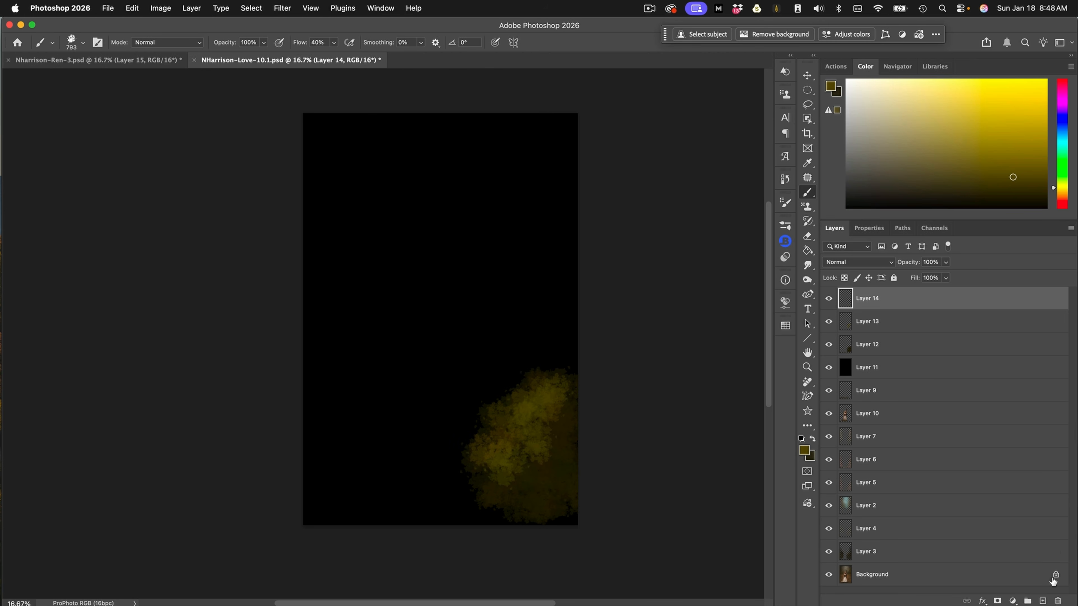
pyautogui.moveTo(333, 42); pyautogui.dragTo(332, 57)
pyautogui.click(967, 146)
pyautogui.moveTo(524, 378)
pyautogui.mouseDown()
pyautogui.moveTo(546, 391)
pyautogui.moveTo(551, 350)
pyautogui.moveTo(560, 385)
pyautogui.moveTo(521, 392)
pyautogui.moveTo(515, 438)
pyautogui.moveTo(518, 404)
pyautogui.moveTo(485, 430)
pyautogui.moveTo(512, 425)
pyautogui.moveTo(477, 436)
pyautogui.moveTo(491, 459)
pyautogui.moveTo(491, 437)
pyautogui.moveTo(475, 512)
pyautogui.moveTo(501, 487)
pyautogui.moveTo(500, 516)
pyautogui.moveTo(491, 499)
pyautogui.moveTo(544, 453)
pyautogui.moveTo(571, 389)
pyautogui.moveTo(557, 373)
pyautogui.moveTo(559, 433)
pyautogui.moveTo(533, 467)
pyautogui.mouseUp()
# Step: Lower the opacity of Layer 14 and open the opacity setting for Layer 13
pyautogui.click(904, 316)
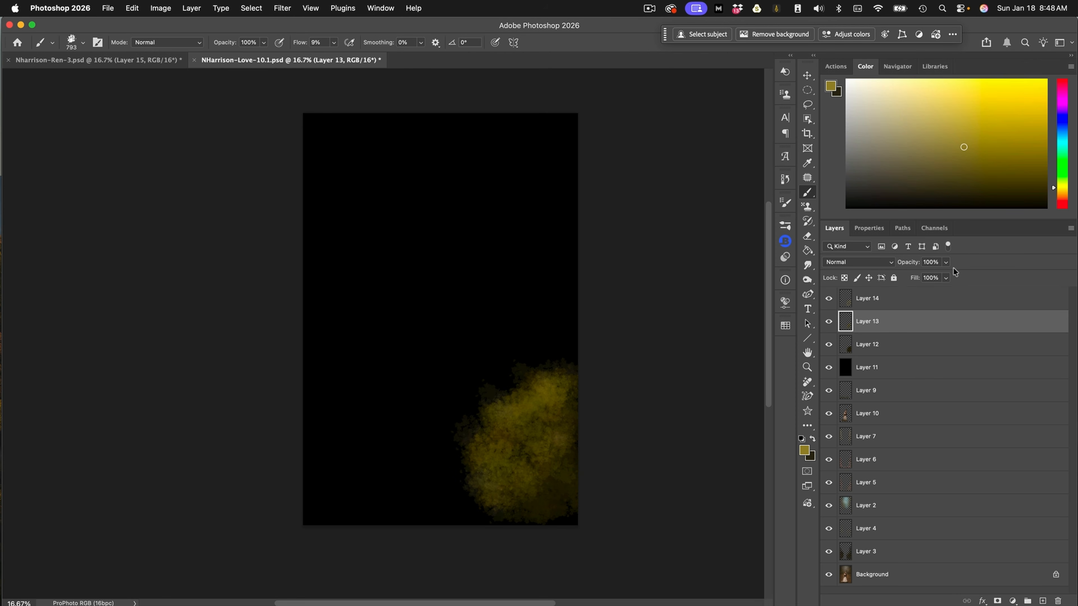
pyautogui.click(899, 303)
pyautogui.click(945, 262)
pyautogui.moveTo(947, 276)
pyautogui.mouseDown()
pyautogui.moveTo(921, 276)
pyautogui.moveTo(933, 276)
pyautogui.mouseUp()
pyautogui.click(894, 321)
pyautogui.click(946, 262)
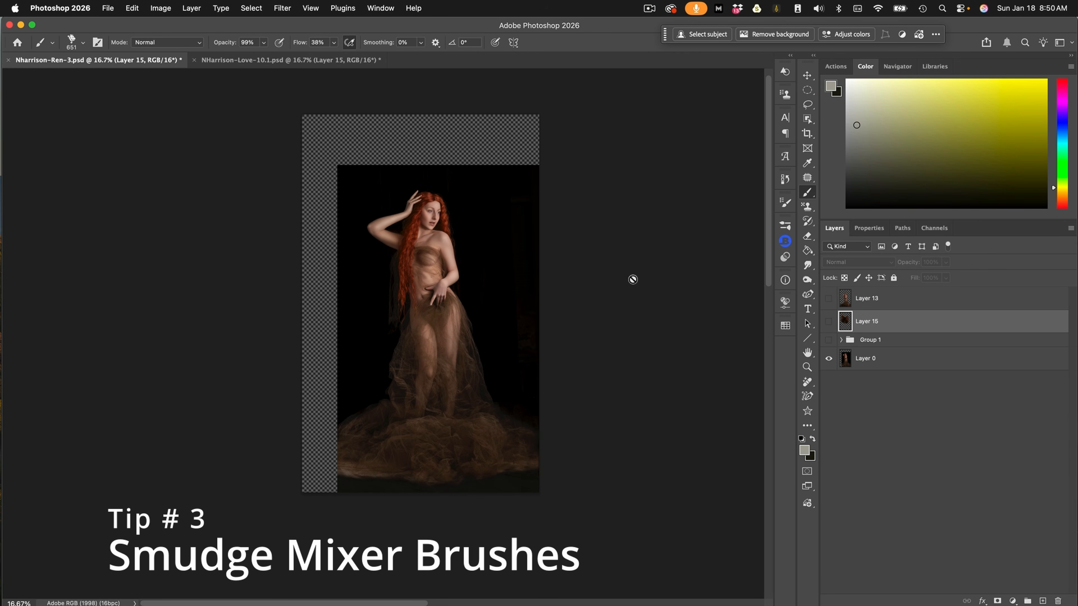
# Step: In Nharrison-Ren-3.psd, show Group 1, inspect its contents, and make Layer 13 and the wings on Layer 15 visible
pyautogui.click(828, 340)
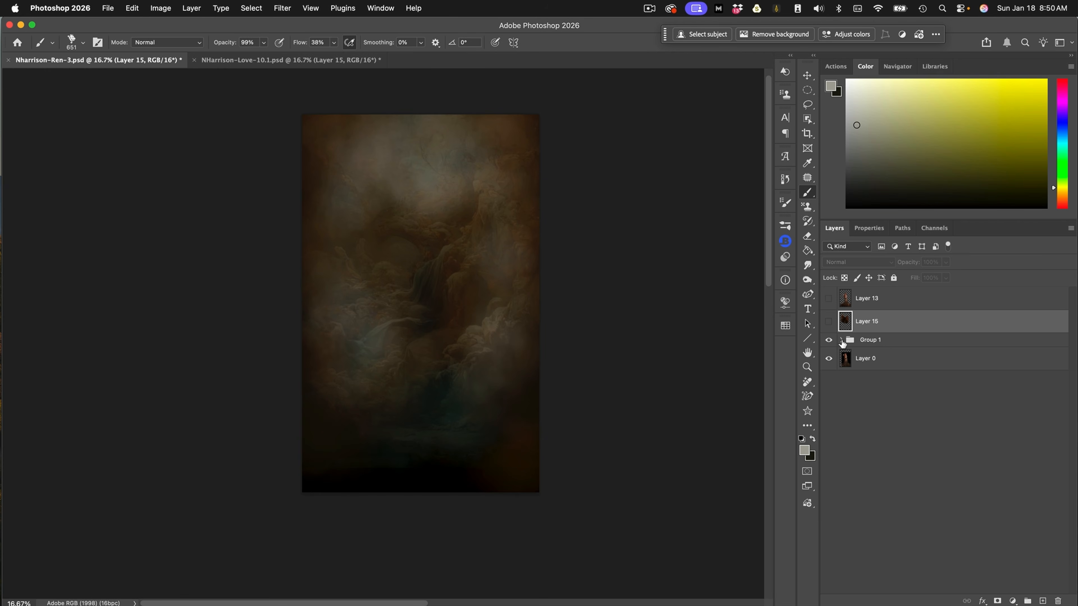
pyautogui.click(842, 340)
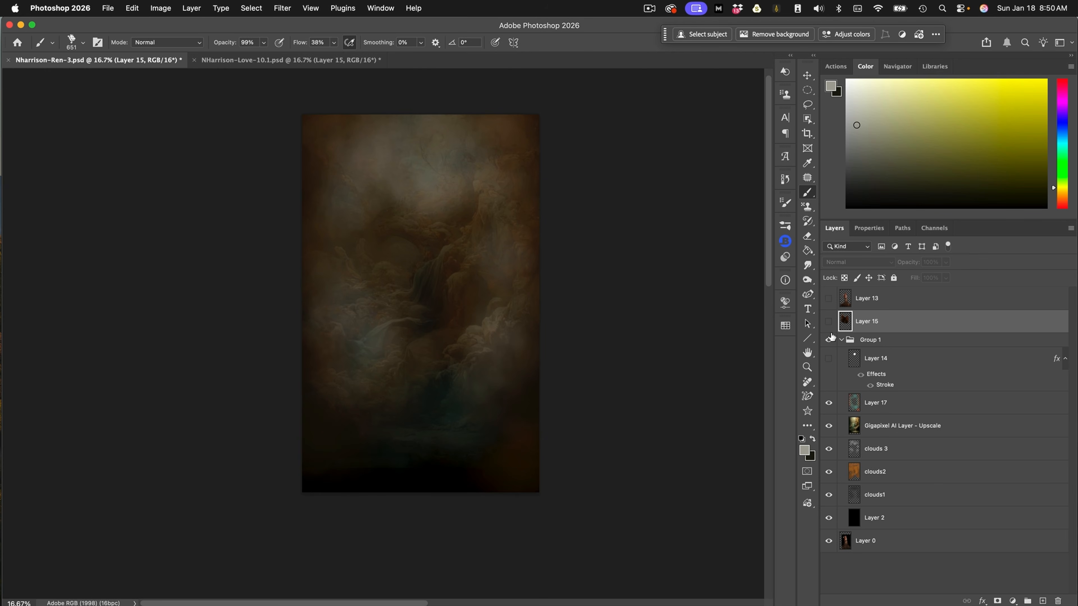
pyautogui.click(842, 340)
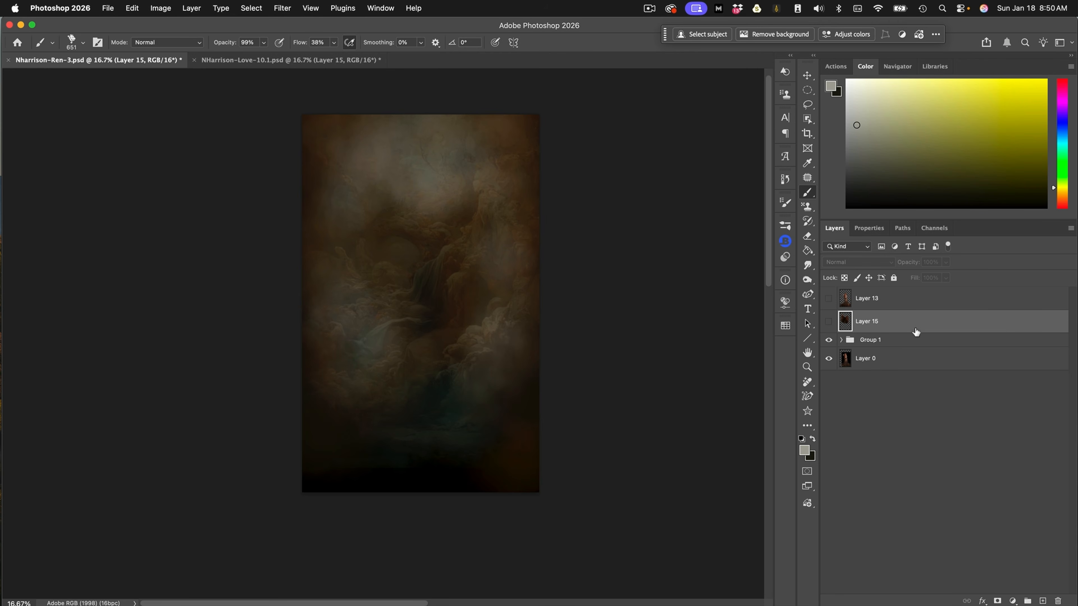
pyautogui.click(828, 299)
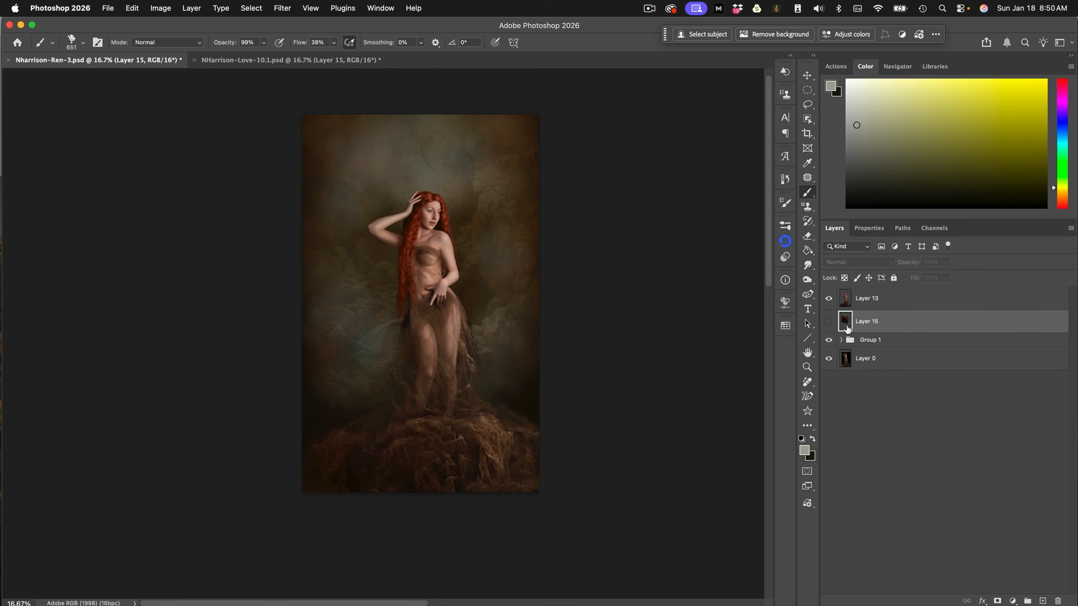
pyautogui.click(829, 322)
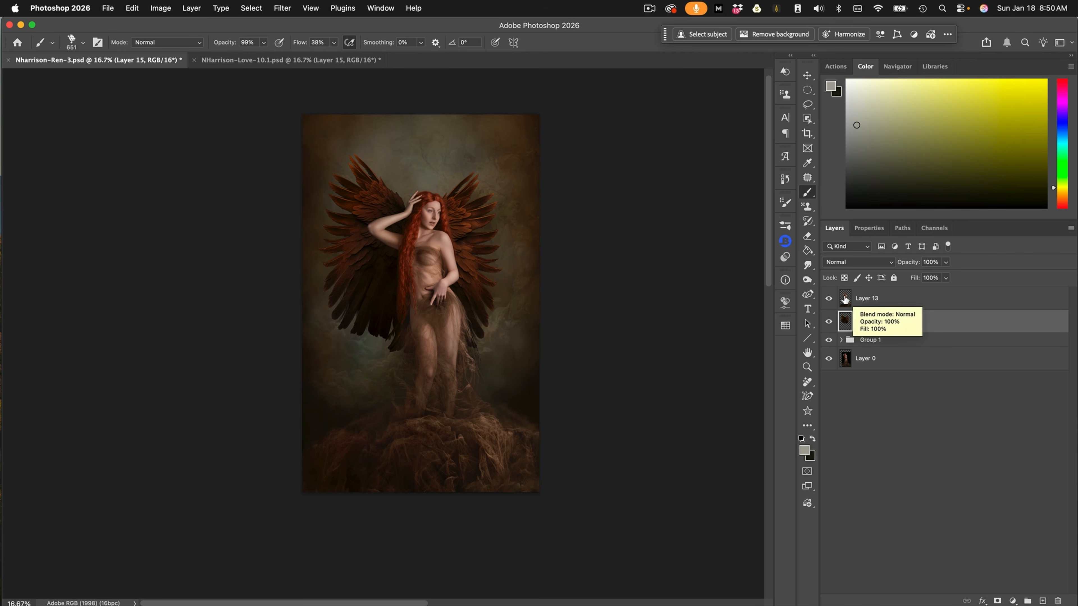
# Step: Hide the model on Layer 13, duplicate the wings layer and hide the original Layer 15
pyautogui.click(829, 299)
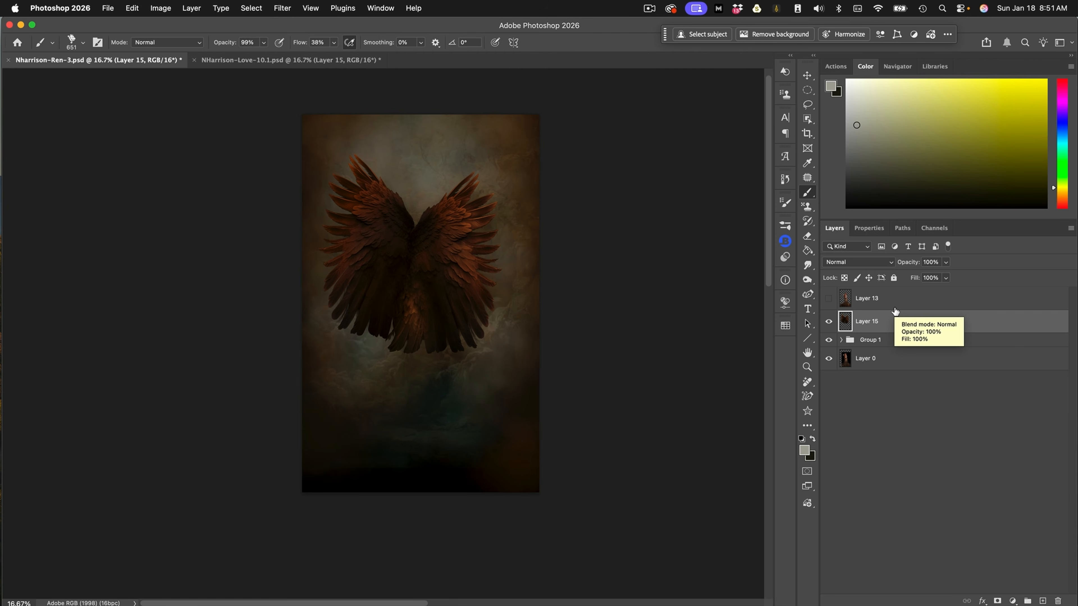
pyautogui.press('super+j')
pyautogui.click(829, 344)
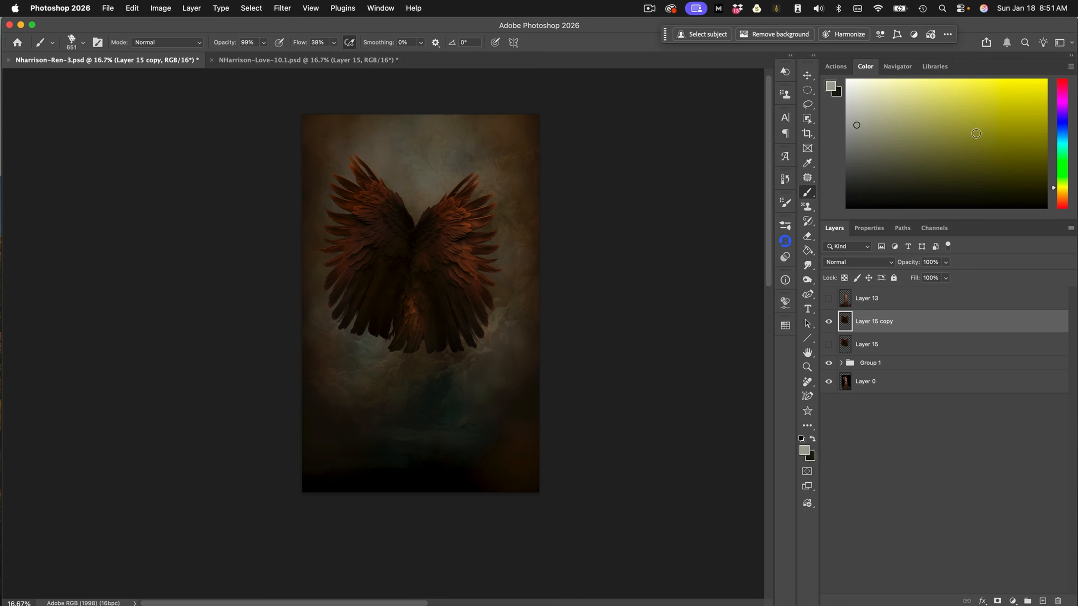
# Step: Choose the NH Oil Wirey Mixer - Fur Hair brush from the Mixer Brushes group
pyautogui.click(808, 191)
pyautogui.click(785, 225)
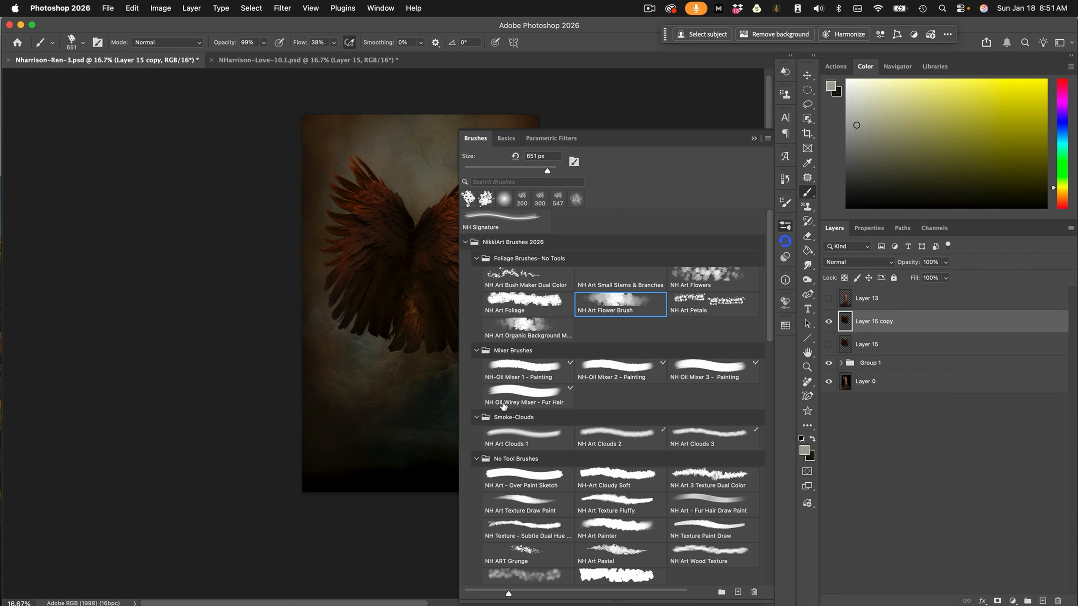
pyautogui.click(543, 391)
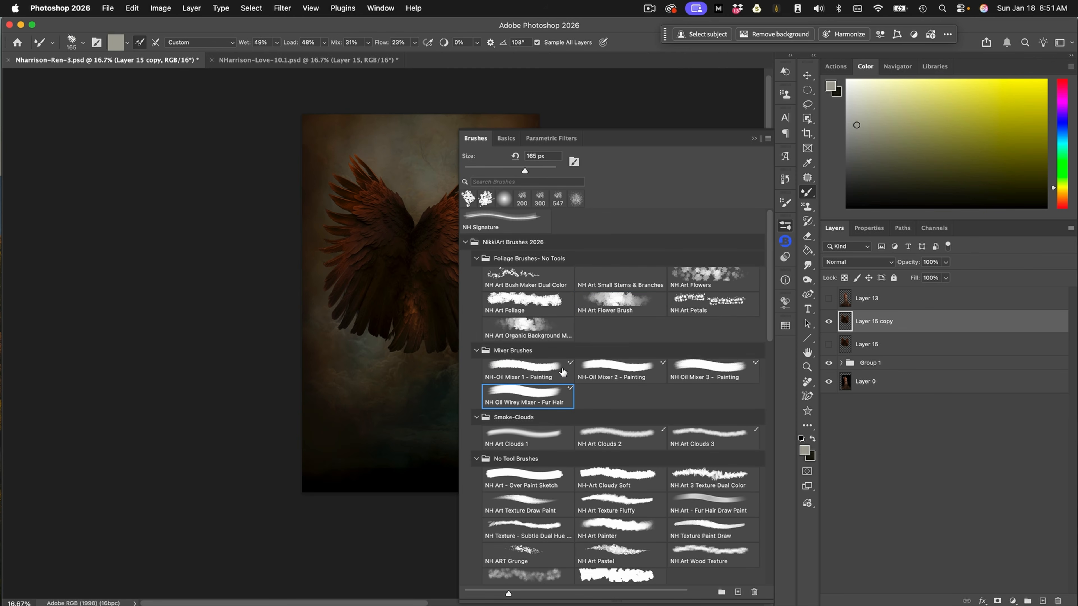
pyautogui.click(755, 138)
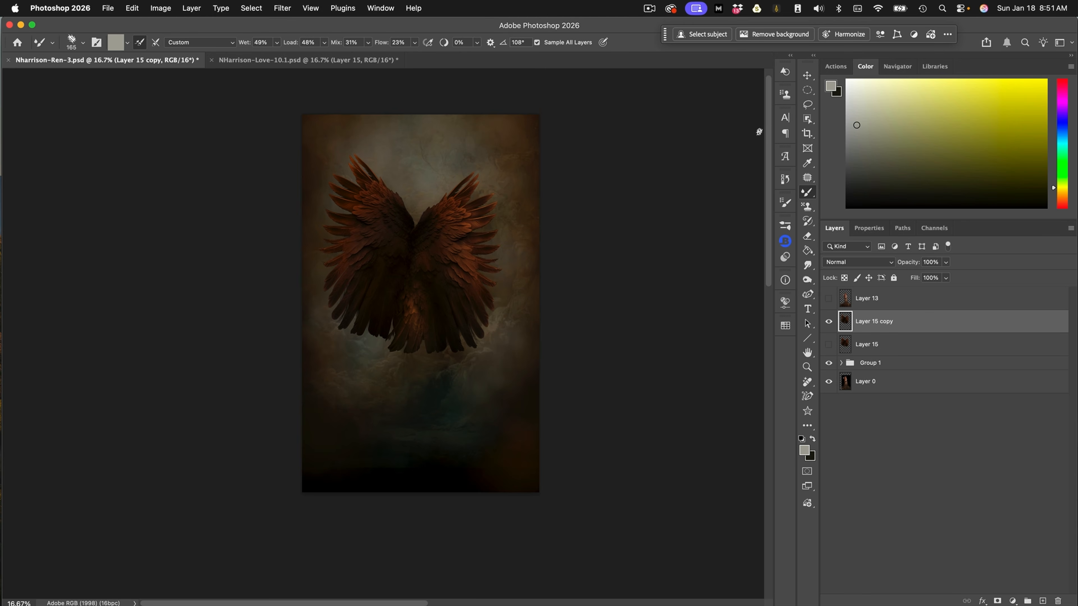
# Step: Set the mixer brush to clean after each stroke and turn off loading after each stroke for working on the wings
pyautogui.press('super+equal')
pyautogui.press('super+equal')
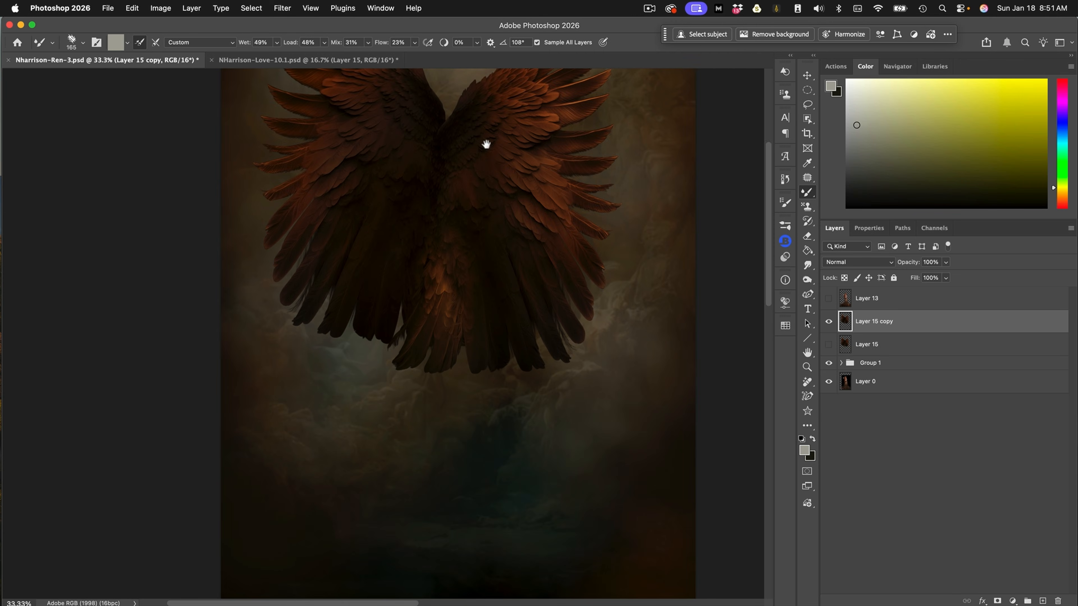
pyautogui.moveTo(487, 145); pyautogui.dragTo(446, 356)
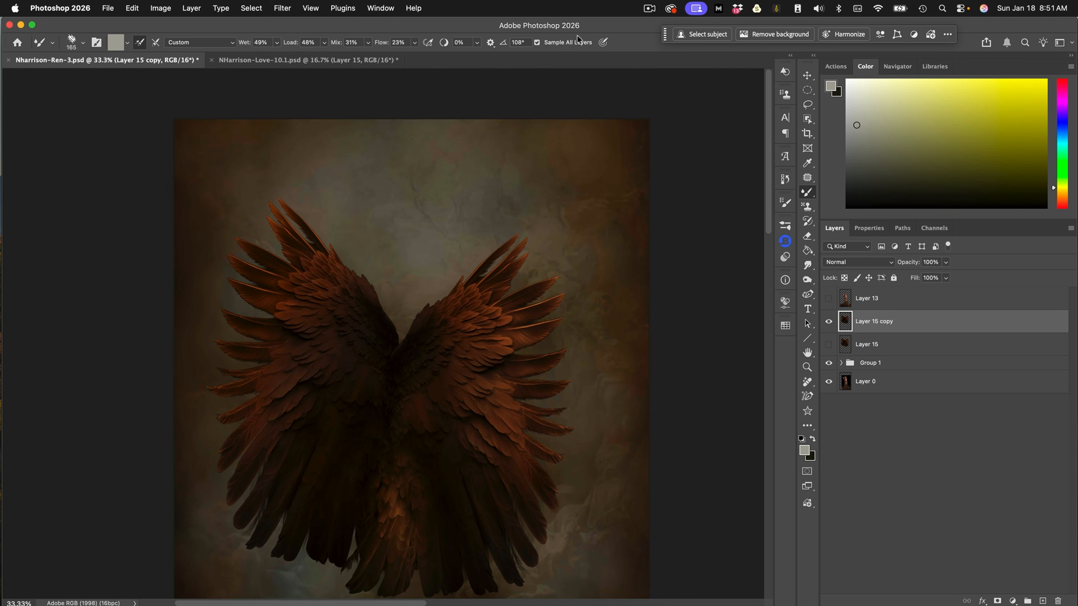
pyautogui.moveTo(599, 201); pyautogui.dragTo(674, 161)
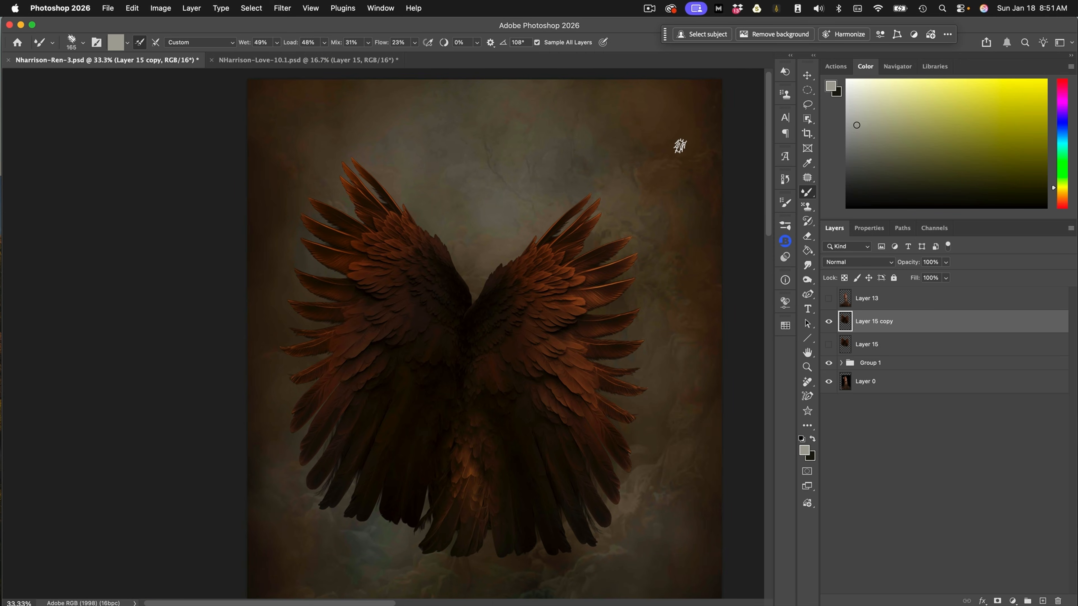
pyautogui.click(156, 42)
pyautogui.click(140, 43)
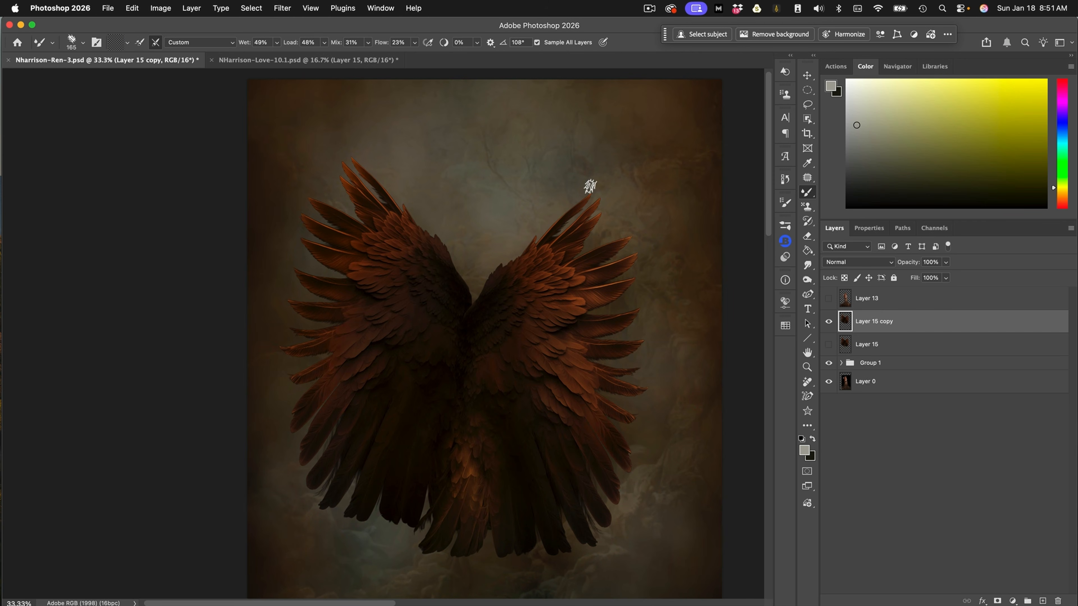
# Step: Blend the feathers of both wings on Layer 15 copy with mixer brush strokes that follow the feather direction
pyautogui.moveTo(560, 225)
pyautogui.mouseDown()
pyautogui.moveTo(609, 184)
pyautogui.moveTo(541, 241)
pyautogui.moveTo(569, 210)
pyautogui.moveTo(551, 240)
pyautogui.moveTo(575, 227)
pyautogui.moveTo(567, 235)
pyautogui.moveTo(594, 203)
pyautogui.moveTo(578, 232)
pyautogui.moveTo(612, 206)
pyautogui.moveTo(570, 253)
pyautogui.moveTo(603, 227)
pyautogui.moveTo(560, 246)
pyautogui.moveTo(579, 212)
pyautogui.moveTo(507, 271)
pyautogui.moveTo(498, 260)
pyautogui.moveTo(476, 307)
pyautogui.moveTo(525, 255)
pyautogui.moveTo(513, 256)
pyautogui.moveTo(517, 265)
pyautogui.moveTo(508, 256)
pyautogui.moveTo(528, 257)
pyautogui.moveTo(600, 200)
pyautogui.mouseUp()
pyautogui.moveTo(565, 246)
pyautogui.mouseDown()
pyautogui.moveTo(605, 216)
pyautogui.moveTo(605, 237)
pyautogui.mouseUp()
pyautogui.moveTo(545, 267)
pyautogui.mouseDown()
pyautogui.moveTo(566, 259)
pyautogui.moveTo(532, 248)
pyautogui.moveTo(522, 260)
pyautogui.moveTo(565, 252)
pyautogui.moveTo(474, 311)
pyautogui.moveTo(475, 292)
pyautogui.mouseUp()
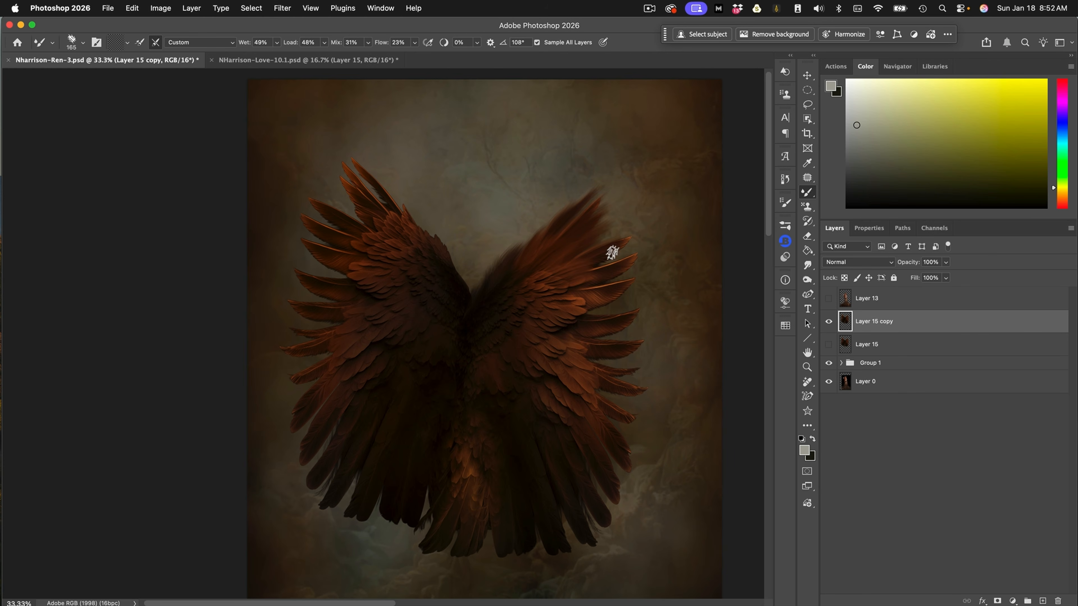
pyautogui.moveTo(596, 256)
pyautogui.mouseDown()
pyautogui.moveTo(638, 233)
pyautogui.moveTo(600, 245)
pyautogui.mouseUp()
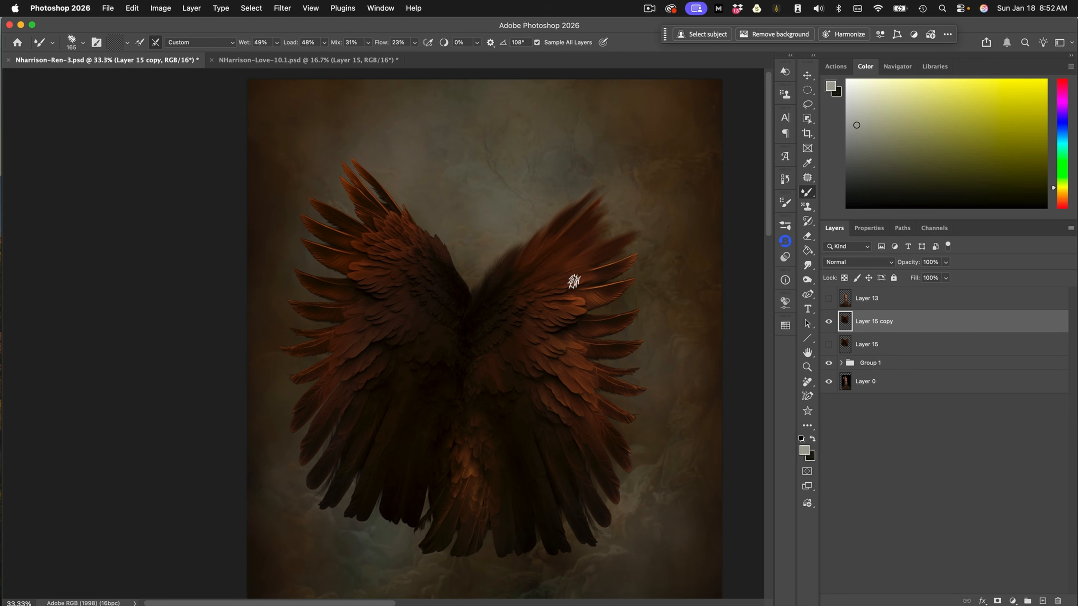
pyautogui.moveTo(600, 279)
pyautogui.mouseDown()
pyautogui.moveTo(641, 256)
pyautogui.moveTo(597, 267)
pyautogui.moveTo(627, 271)
pyautogui.moveTo(580, 296)
pyautogui.moveTo(628, 279)
pyautogui.moveTo(592, 295)
pyautogui.moveTo(625, 295)
pyautogui.moveTo(575, 303)
pyautogui.moveTo(601, 295)
pyautogui.moveTo(529, 288)
pyautogui.moveTo(542, 300)
pyautogui.moveTo(530, 307)
pyautogui.moveTo(501, 301)
pyautogui.moveTo(509, 267)
pyautogui.moveTo(462, 279)
pyautogui.moveTo(454, 268)
pyautogui.moveTo(463, 283)
pyautogui.moveTo(437, 238)
pyautogui.moveTo(444, 261)
pyautogui.moveTo(392, 203)
pyautogui.moveTo(406, 228)
pyautogui.mouseUp()
pyautogui.moveTo(373, 190)
pyautogui.mouseDown()
pyautogui.moveTo(353, 160)
pyautogui.moveTo(398, 197)
pyautogui.moveTo(381, 183)
pyautogui.moveTo(416, 239)
pyautogui.moveTo(410, 203)
pyautogui.moveTo(476, 306)
pyautogui.mouseUp()
pyautogui.moveTo(371, 198)
pyautogui.mouseDown()
pyautogui.moveTo(346, 187)
pyautogui.moveTo(381, 230)
pyautogui.moveTo(348, 201)
pyautogui.moveTo(401, 231)
pyautogui.moveTo(386, 205)
pyautogui.moveTo(408, 232)
pyautogui.mouseUp()
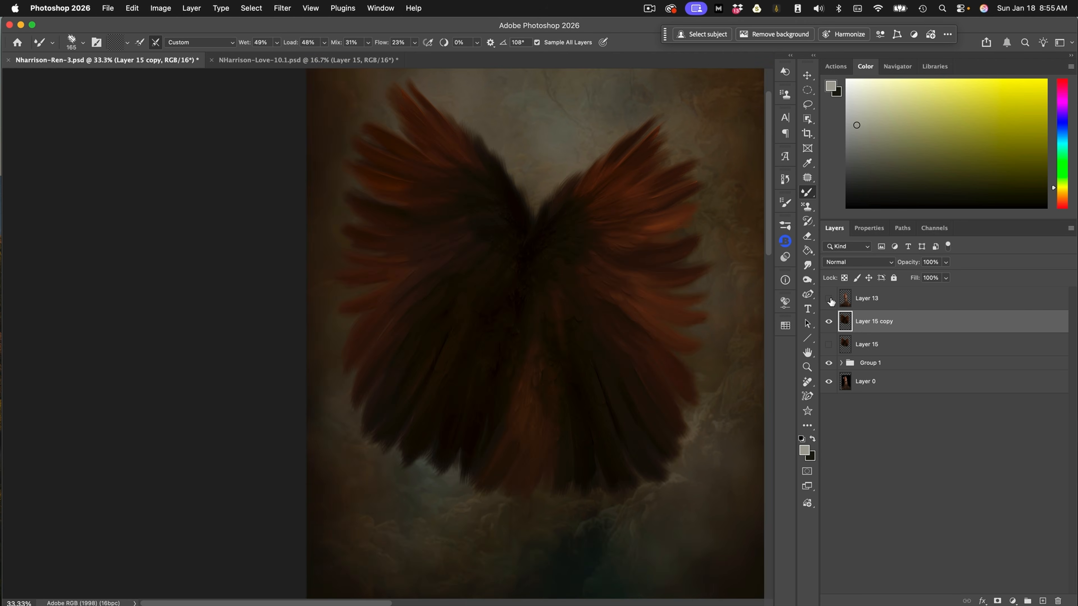
# Step: Make the model on Layer 13 visible again in front of the painted wings
pyautogui.click(829, 298)
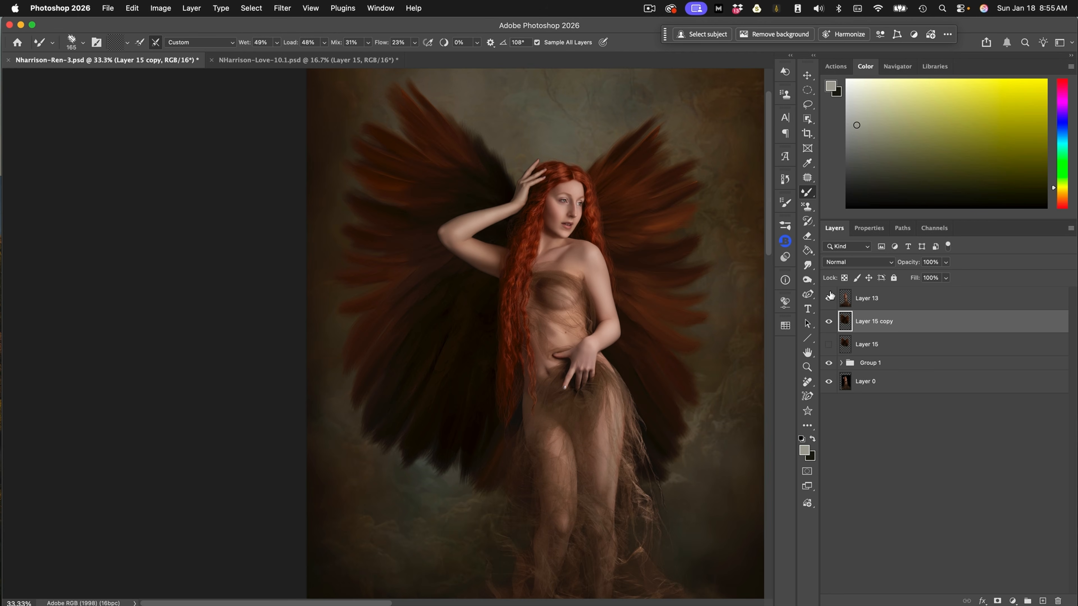
pyautogui.press('super+minus')
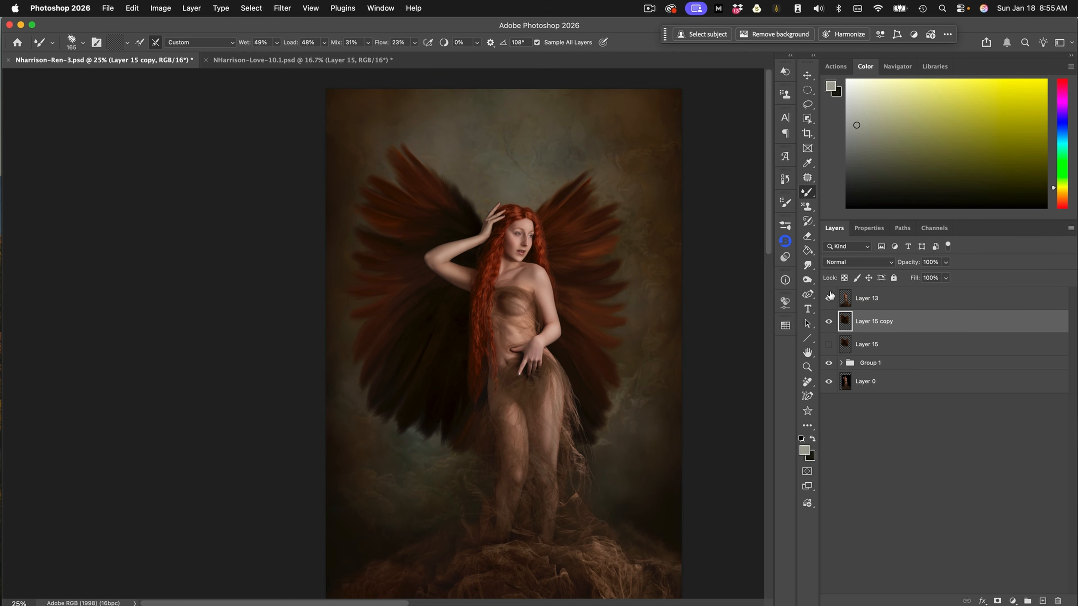
pyautogui.moveTo(613, 396)
pyautogui.mouseDown()
pyautogui.moveTo(609, 311)
pyautogui.moveTo(595, 363)
pyautogui.mouseUp()
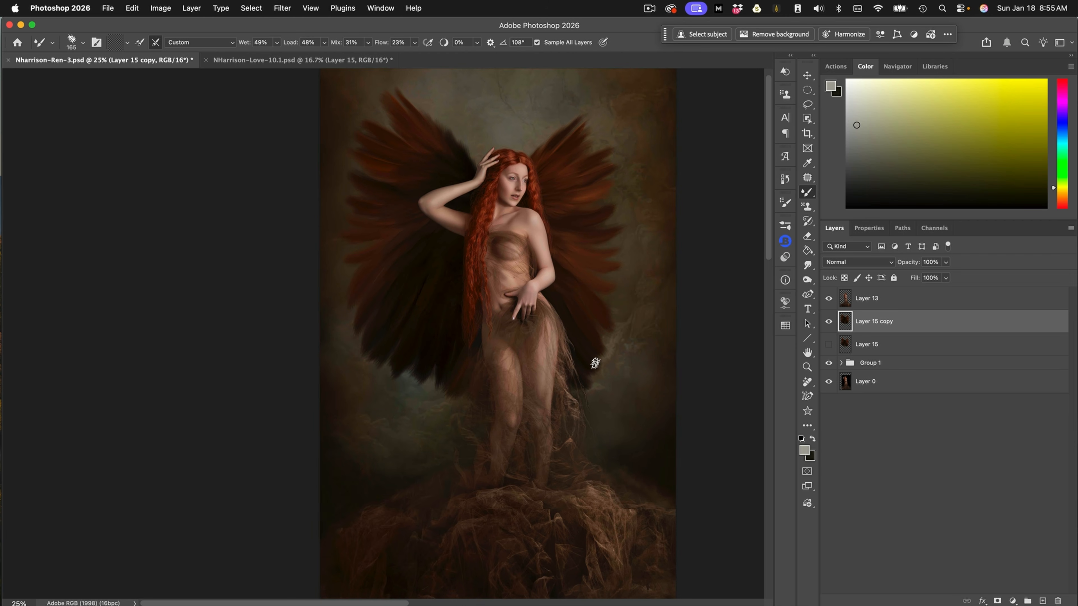
# Step: Add a new layer above Layer 13 and choose the Nikki Art Floral Spray brush from the Smudge group
pyautogui.click(913, 290)
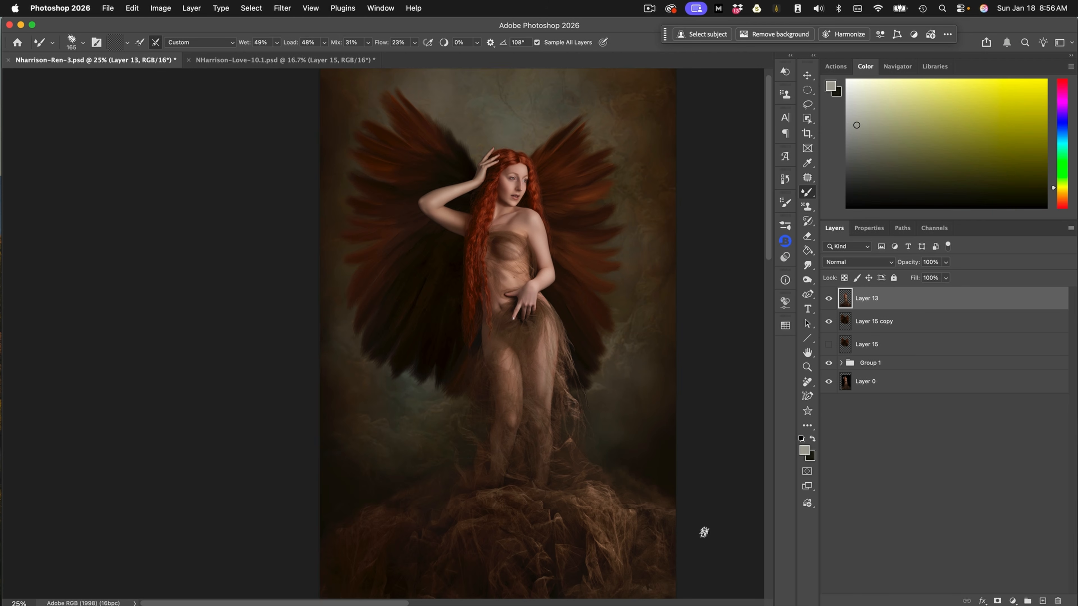
pyautogui.click(1042, 601)
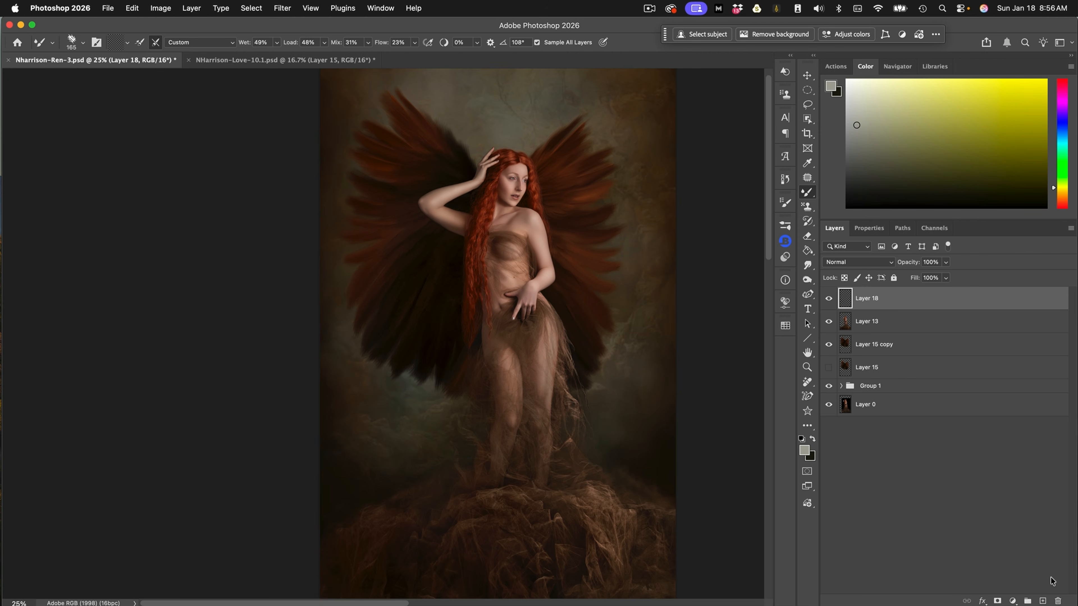
pyautogui.click(808, 192)
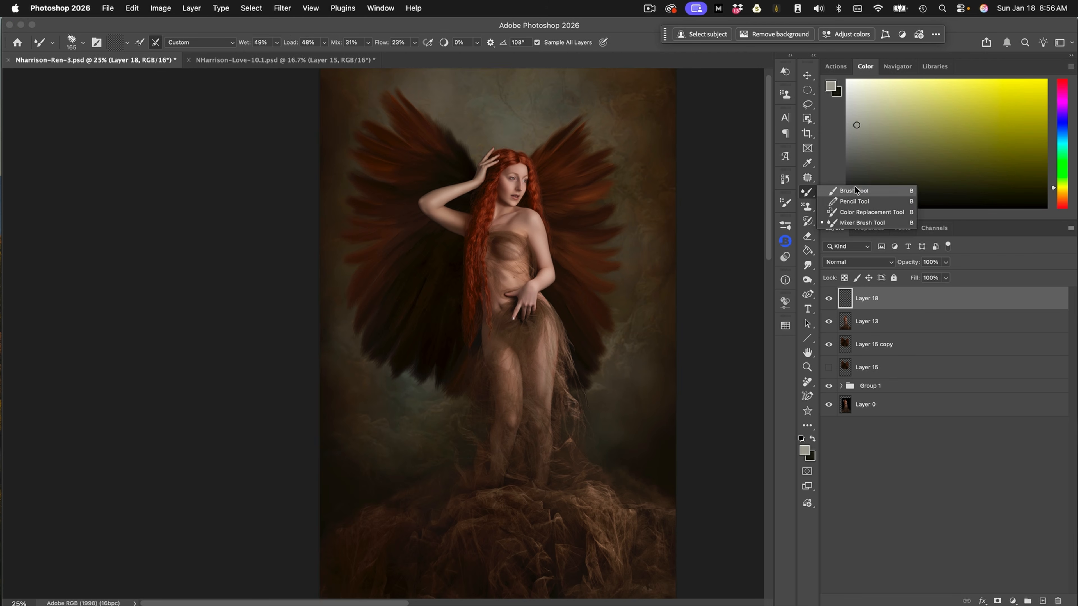
pyautogui.click(854, 190)
pyautogui.click(786, 226)
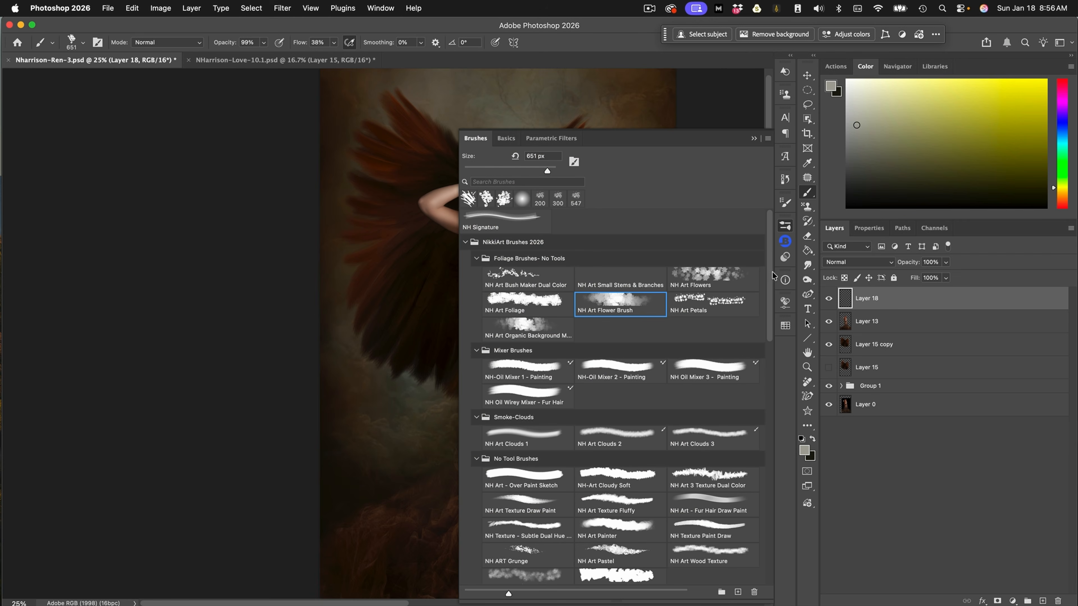
pyautogui.scroll(-4, 551, 492)
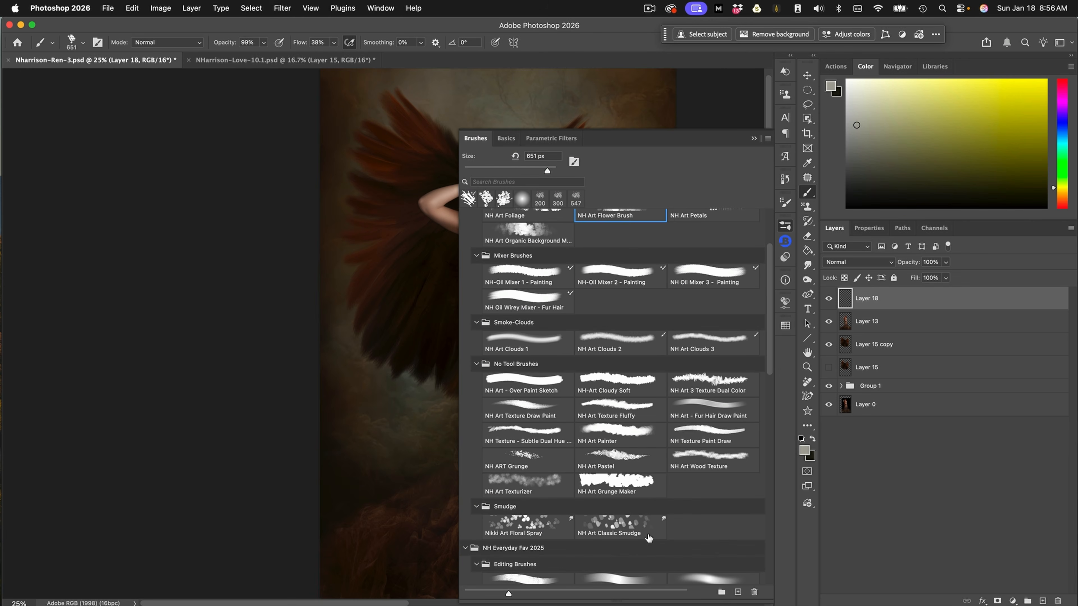
pyautogui.click(548, 529)
pyautogui.click(754, 138)
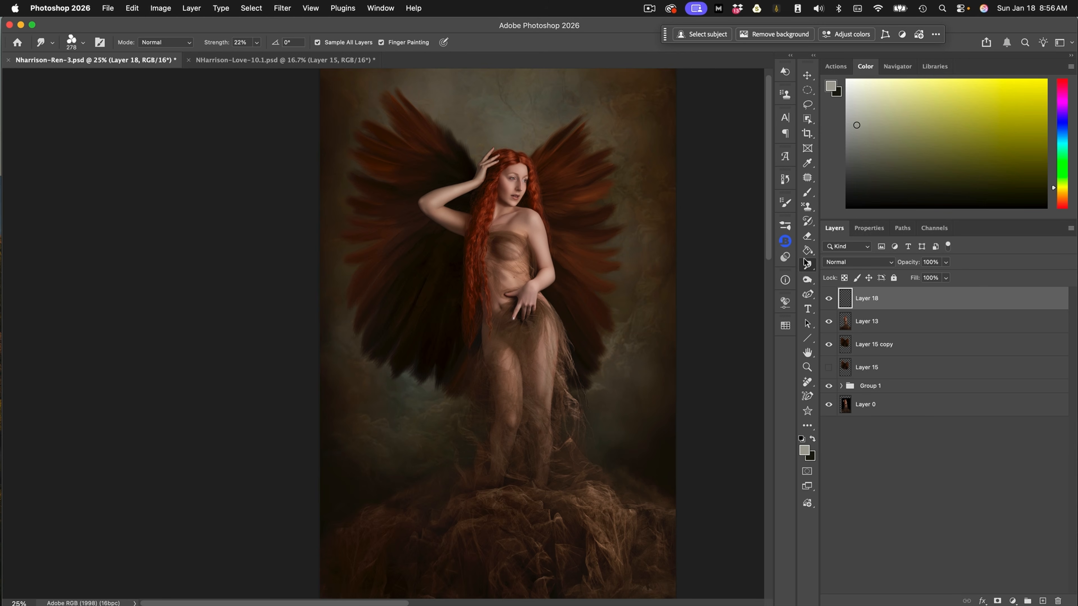
# Step: Smudge the stray fabric strands around the model's legs and hip on Layer 18, adjusting the brush size to suit
pyautogui.moveTo(558, 402); pyautogui.dragTo(597, 287)
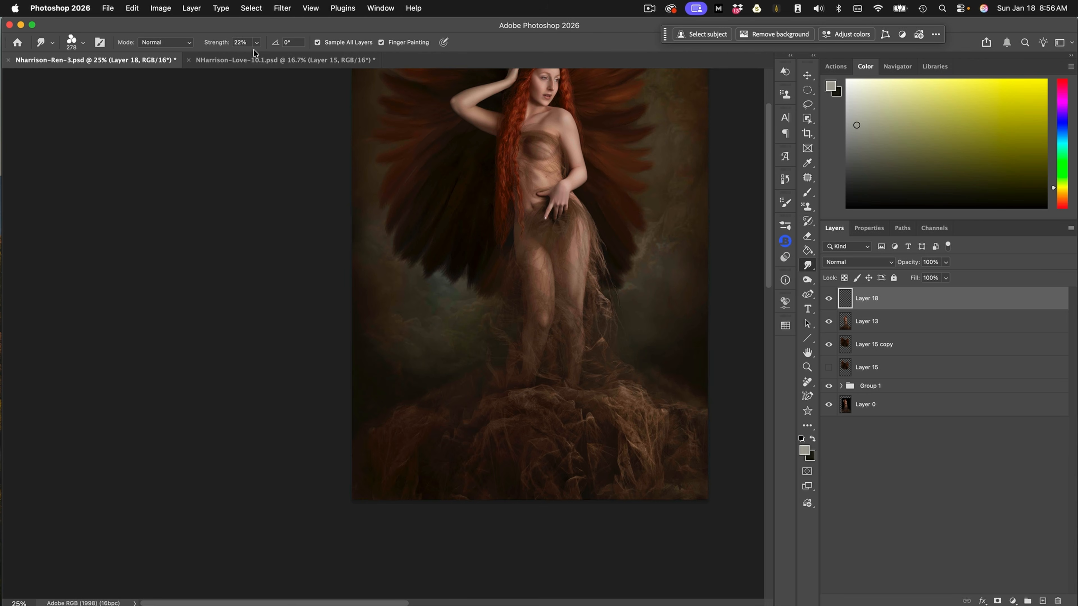
pyautogui.keyDown('ctrl'); pyautogui.keyDown('alt'); pyautogui.moveTo(643, 314); pyautogui.dragTo(638, 314); pyautogui.keyUp('alt'); pyautogui.keyUp('ctrl')
pyautogui.moveTo(558, 417); pyautogui.dragTo(586, 429)
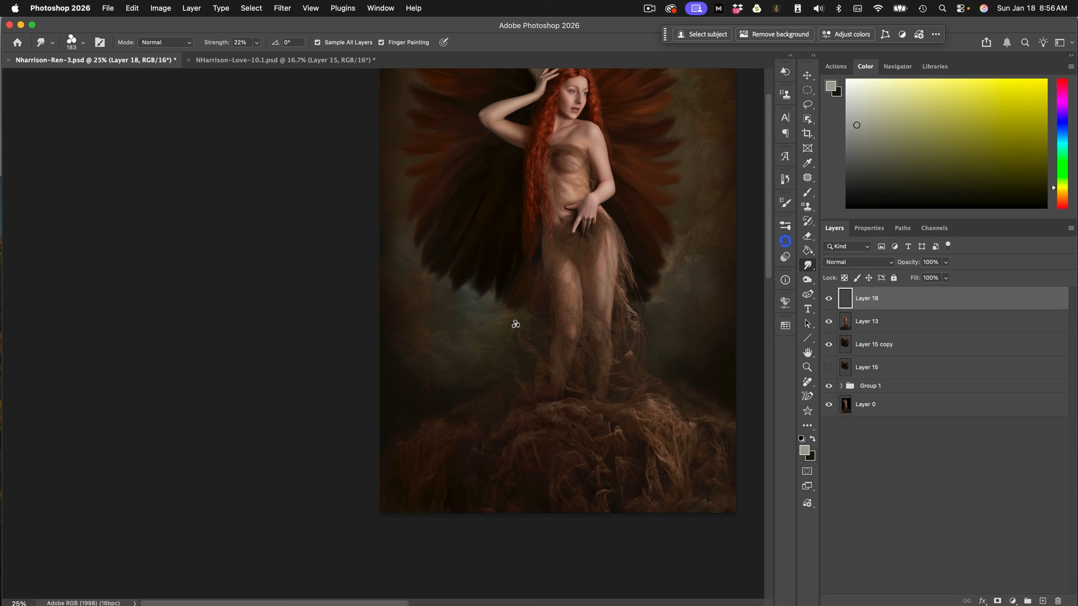
pyautogui.press('super+plus')
pyautogui.moveTo(623, 311)
pyautogui.mouseDown()
pyautogui.moveTo(563, 252)
pyautogui.moveTo(535, 257)
pyautogui.moveTo(549, 209)
pyautogui.mouseUp()
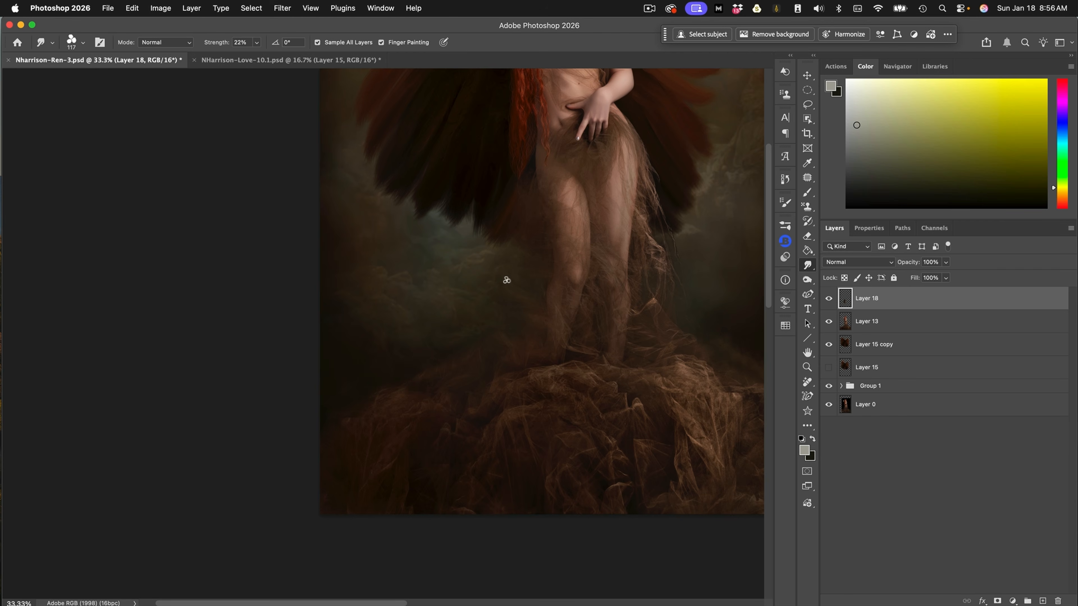
pyautogui.moveTo(582, 200); pyautogui.dragTo(531, 175)
pyautogui.moveTo(678, 223); pyautogui.dragTo(664, 208)
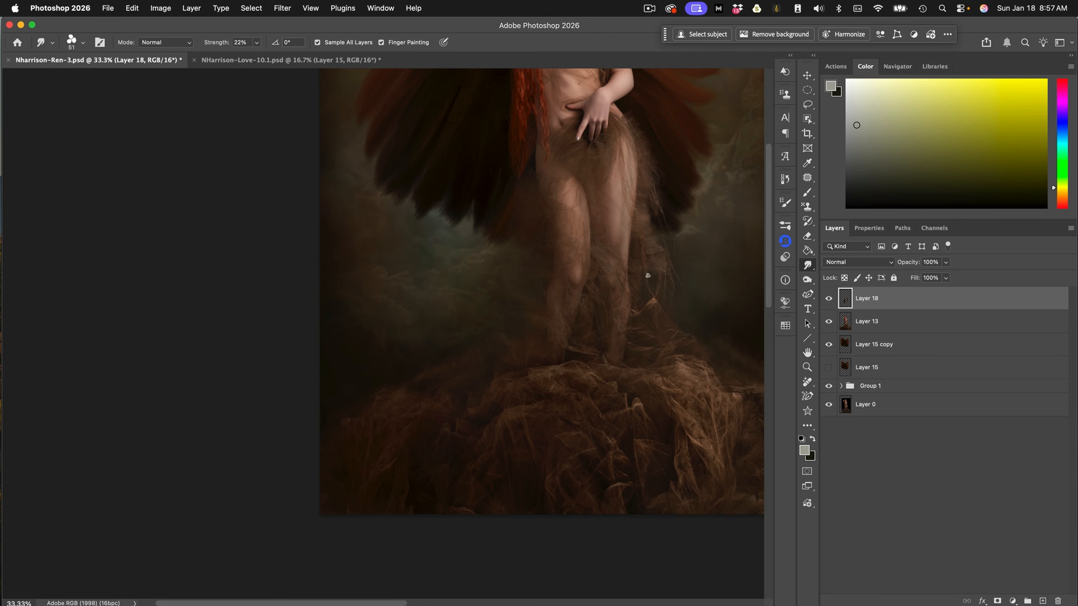
pyautogui.moveTo(659, 257)
pyautogui.mouseDown()
pyautogui.moveTo(651, 249)
pyautogui.moveTo(665, 271)
pyautogui.moveTo(674, 251)
pyautogui.mouseUp()
pyautogui.moveTo(659, 199)
pyautogui.mouseDown()
pyautogui.moveTo(667, 226)
pyautogui.moveTo(655, 192)
pyautogui.moveTo(654, 227)
pyautogui.mouseUp()
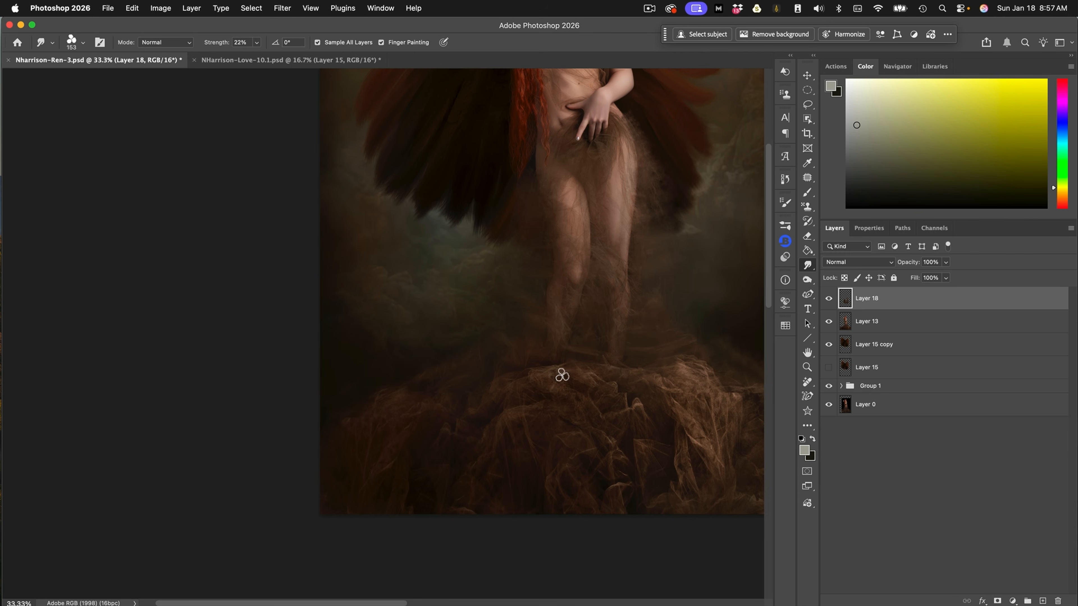
# Step: Smudge the fabric mound beneath the model's feet into soft, painterly texture, using a larger brush for its outer areas
pyautogui.moveTo(655, 377); pyautogui.dragTo(581, 365)
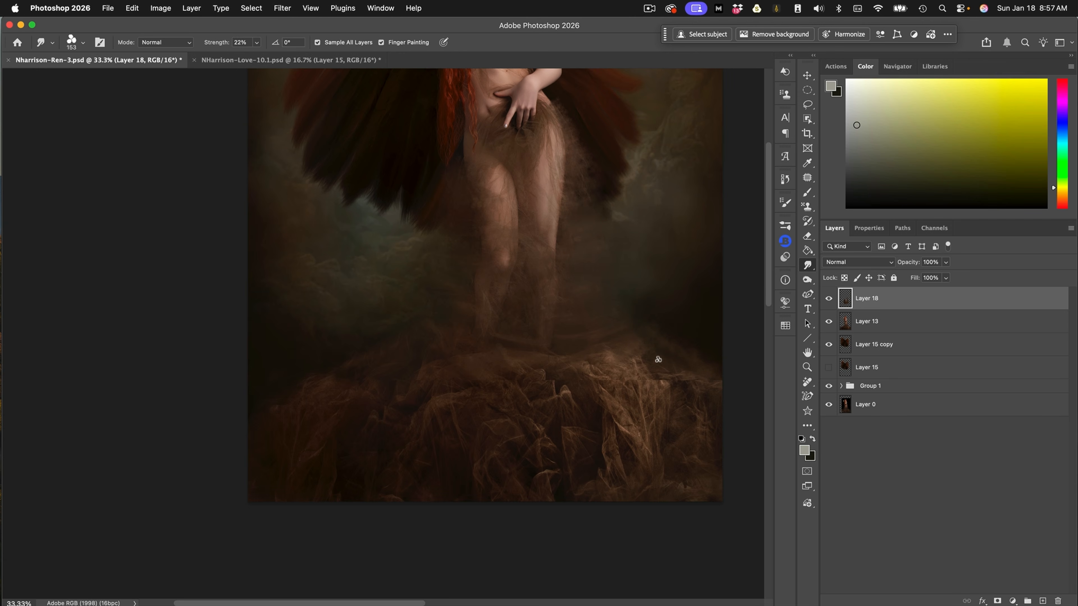
pyautogui.scroll(-5, 657, 359)
pyautogui.moveTo(482, 254); pyautogui.dragTo(522, 254)
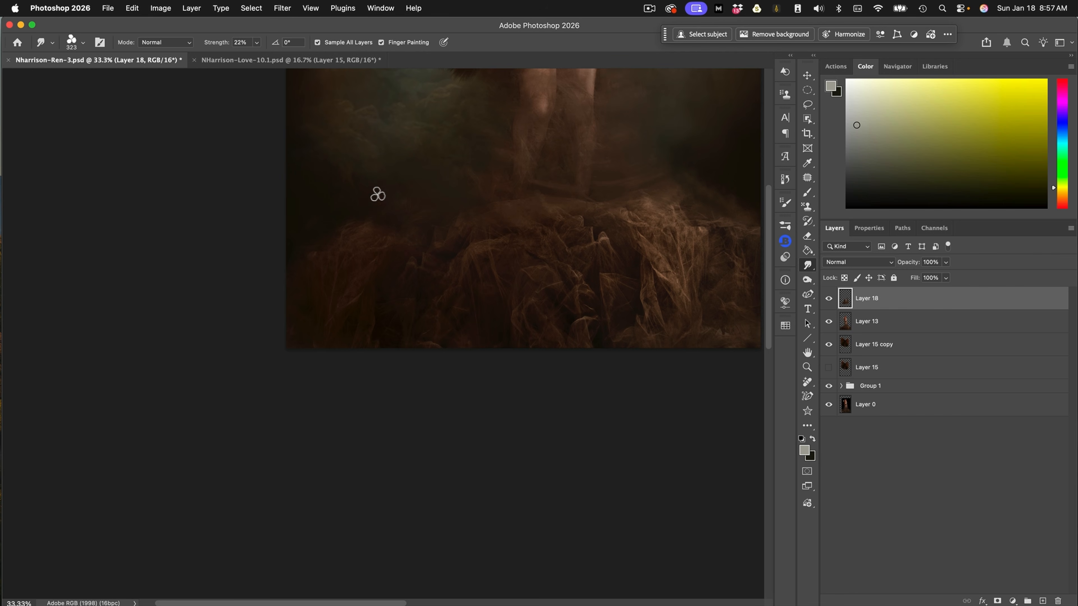
pyautogui.moveTo(372, 214)
pyautogui.mouseDown()
pyautogui.moveTo(380, 246)
pyautogui.moveTo(349, 284)
pyautogui.moveTo(317, 246)
pyautogui.moveTo(323, 291)
pyautogui.moveTo(366, 270)
pyautogui.moveTo(359, 328)
pyautogui.moveTo(363, 316)
pyautogui.moveTo(338, 329)
pyautogui.moveTo(317, 320)
pyautogui.moveTo(296, 341)
pyautogui.moveTo(354, 339)
pyautogui.moveTo(425, 242)
pyautogui.moveTo(396, 263)
pyautogui.moveTo(420, 233)
pyautogui.moveTo(401, 230)
pyautogui.moveTo(430, 230)
pyautogui.moveTo(435, 305)
pyautogui.moveTo(447, 281)
pyautogui.moveTo(417, 311)
pyautogui.moveTo(468, 278)
pyautogui.moveTo(460, 234)
pyautogui.mouseUp()
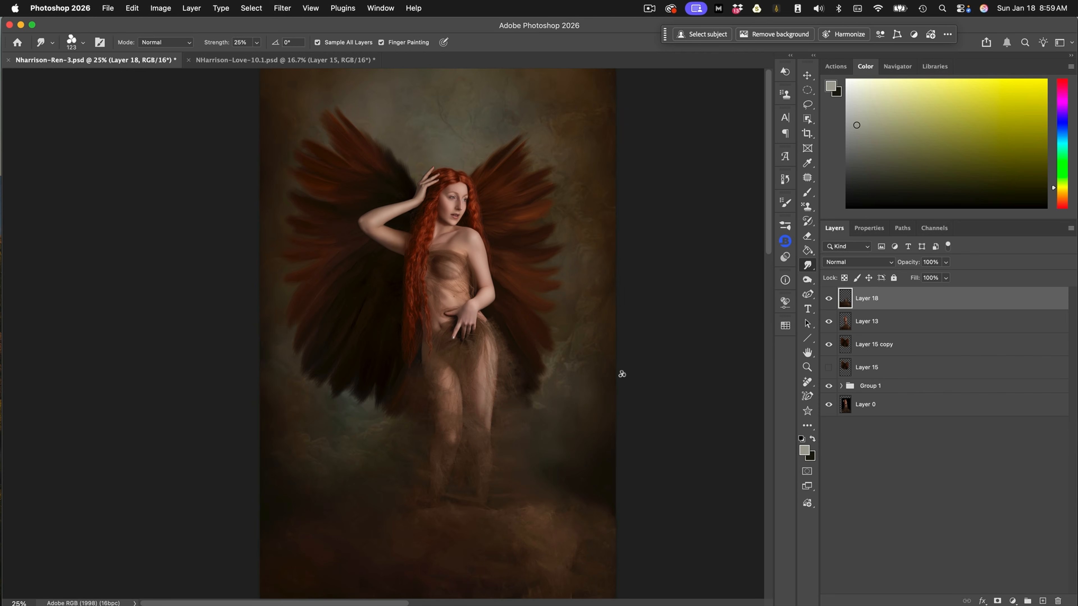
# Step: Add a layer mask to Layer 18 and choose the NH-Soft brush from the Editing Brushes group
pyautogui.click(997, 601)
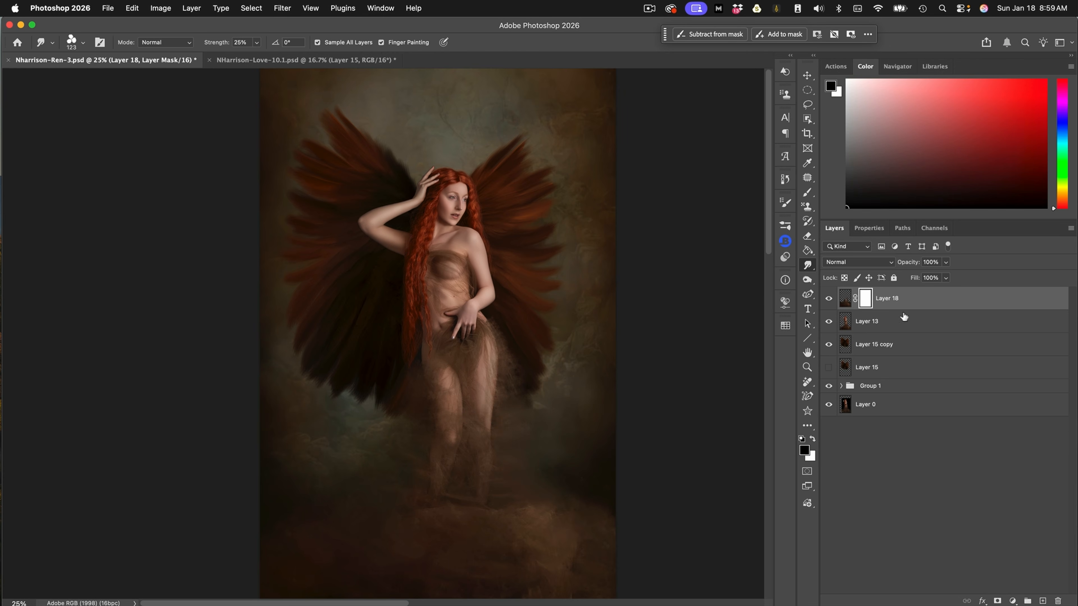
pyautogui.click(807, 192)
pyautogui.click(786, 226)
pyautogui.moveTo(769, 250); pyautogui.dragTo(768, 329)
pyautogui.click(549, 394)
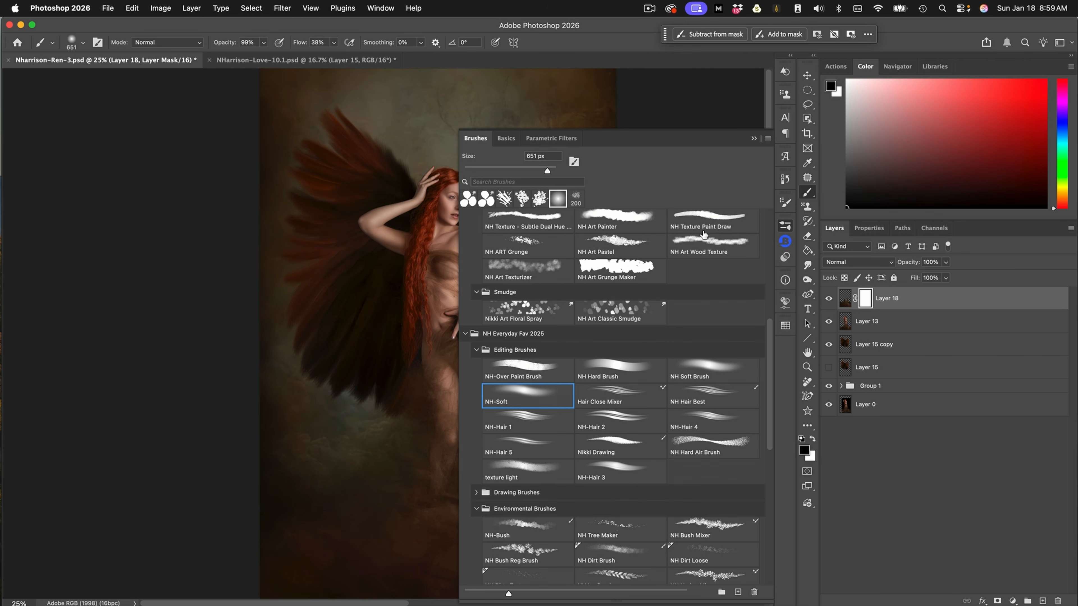
pyautogui.click(753, 139)
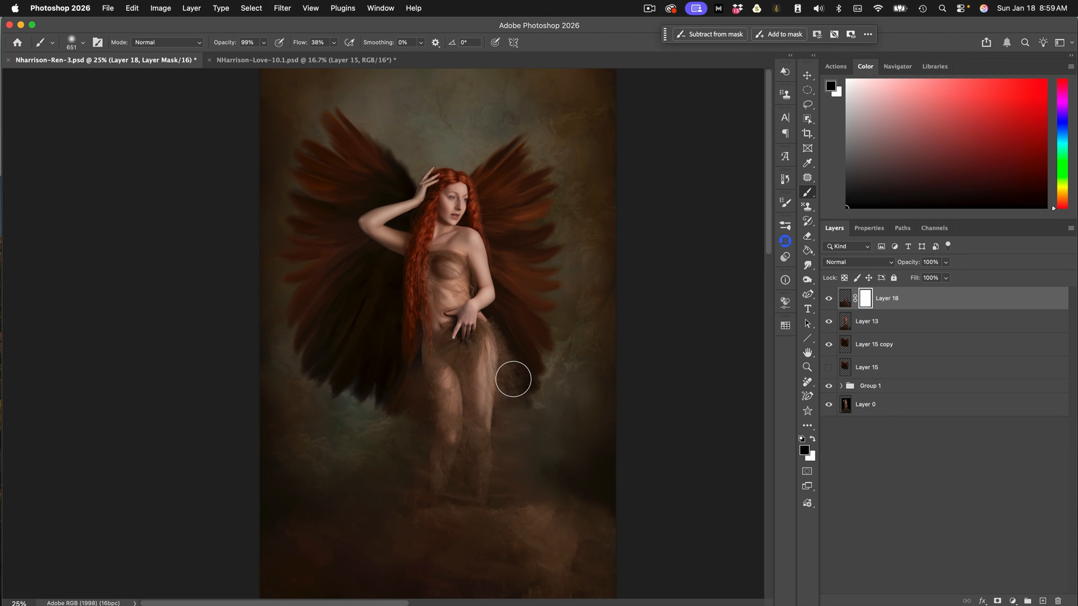
# Step: Paint black on Layer 18's mask over the legs, nearby fabric and mound to restore detail, and reduce the brush size to 146 px
pyautogui.moveTo(438, 361)
pyautogui.mouseDown()
pyautogui.moveTo(431, 388)
pyautogui.moveTo(446, 389)
pyautogui.moveTo(427, 367)
pyautogui.moveTo(431, 406)
pyautogui.moveTo(454, 341)
pyautogui.moveTo(450, 377)
pyautogui.moveTo(461, 354)
pyautogui.moveTo(431, 405)
pyautogui.moveTo(434, 381)
pyautogui.moveTo(443, 420)
pyautogui.moveTo(484, 346)
pyautogui.moveTo(495, 343)
pyautogui.moveTo(504, 389)
pyautogui.moveTo(513, 344)
pyautogui.moveTo(501, 322)
pyautogui.moveTo(510, 410)
pyautogui.moveTo(509, 400)
pyautogui.moveTo(497, 418)
pyautogui.moveTo(462, 437)
pyautogui.moveTo(440, 393)
pyautogui.moveTo(428, 442)
pyautogui.moveTo(446, 431)
pyautogui.moveTo(453, 400)
pyautogui.moveTo(474, 411)
pyautogui.moveTo(457, 496)
pyautogui.mouseUp()
pyautogui.moveTo(529, 353); pyautogui.dragTo(567, 208)
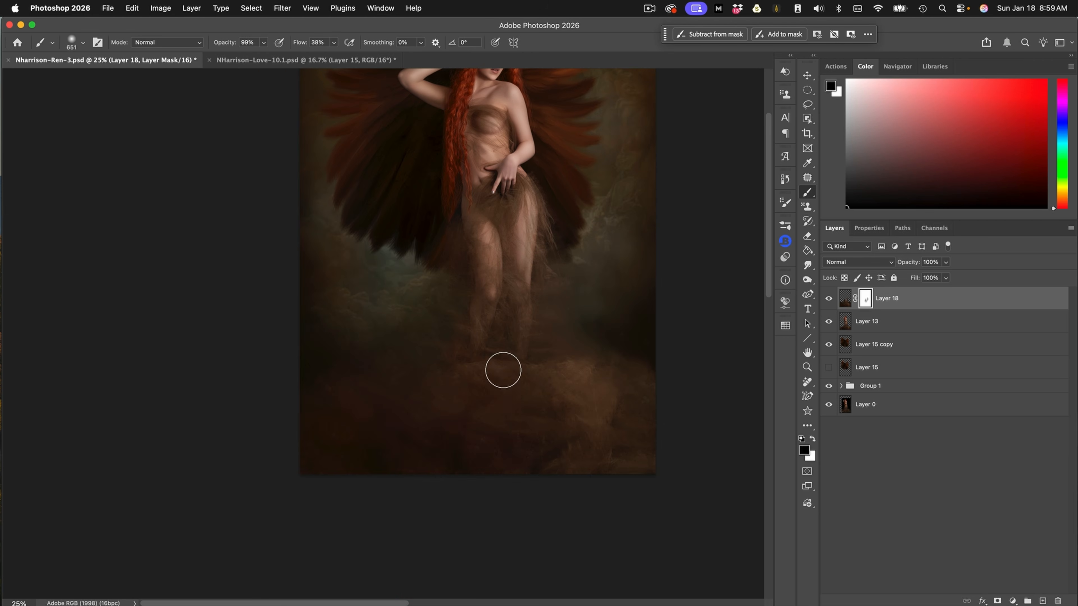
pyautogui.moveTo(465, 343)
pyautogui.mouseDown()
pyautogui.moveTo(462, 323)
pyautogui.moveTo(447, 369)
pyautogui.moveTo(419, 392)
pyautogui.mouseUp()
pyautogui.moveTo(493, 364)
pyautogui.mouseDown()
pyautogui.moveTo(499, 377)
pyautogui.moveTo(530, 364)
pyautogui.moveTo(533, 337)
pyautogui.moveTo(506, 305)
pyautogui.mouseUp()
pyautogui.moveTo(577, 370)
pyautogui.mouseDown()
pyautogui.moveTo(547, 333)
pyautogui.moveTo(576, 394)
pyautogui.moveTo(563, 355)
pyautogui.moveTo(578, 373)
pyautogui.moveTo(576, 399)
pyautogui.moveTo(533, 402)
pyautogui.moveTo(509, 418)
pyautogui.moveTo(495, 390)
pyautogui.mouseUp()
pyautogui.scroll(3, 628, 386)
pyautogui.hscroll(-1, 628, 386)
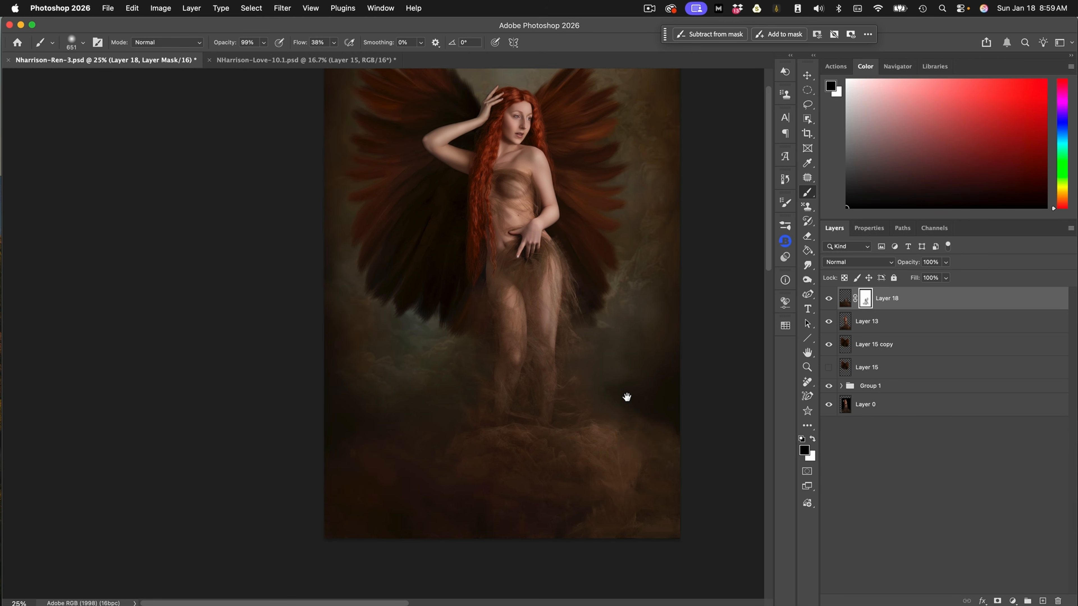
pyautogui.scroll(3, 626, 397)
pyautogui.hscroll(1, 625, 397)
pyautogui.moveTo(585, 281); pyautogui.dragTo(551, 275)
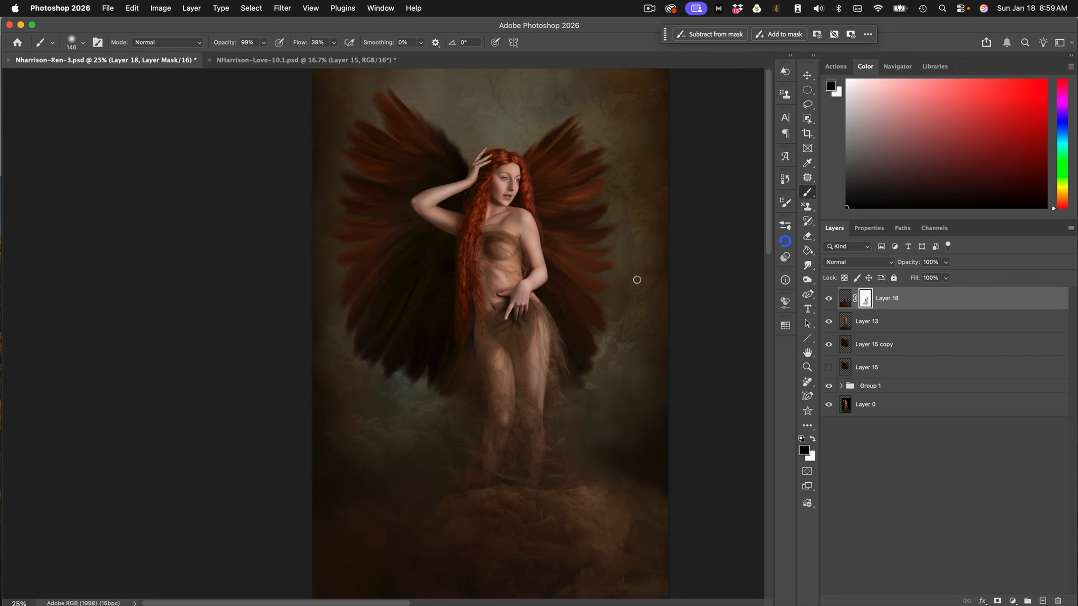
# Step: Add a new layer above Layer 18 and choose an NH Art Clouds brush from the Smoke-Clouds group
pyautogui.hscroll(1, 608, 302)
pyautogui.press('super+minus')
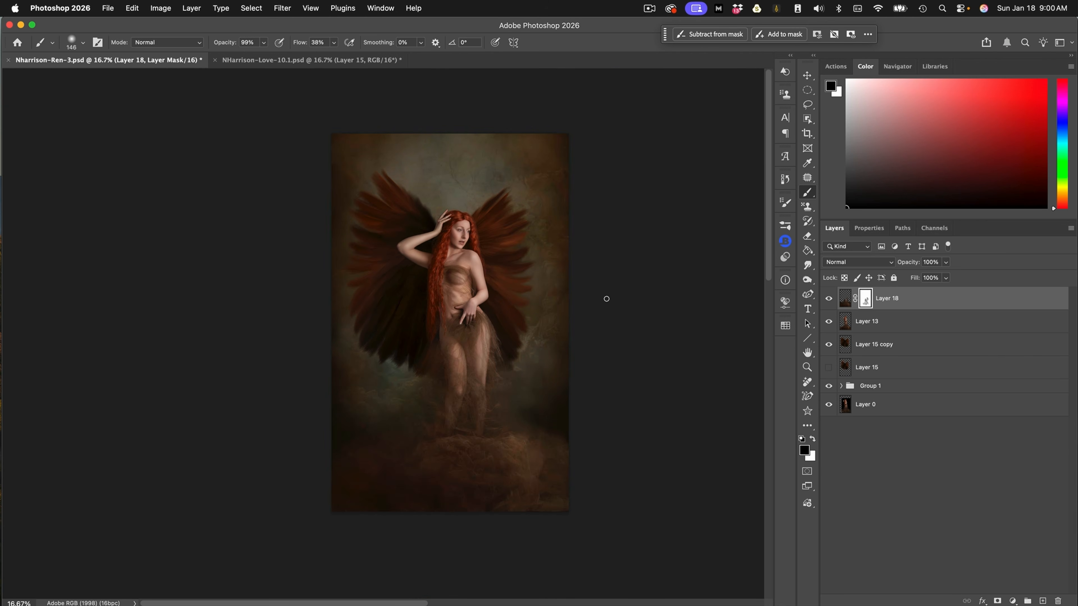
pyautogui.scroll(-2, 539, 294)
pyautogui.hscroll(-2, 539, 294)
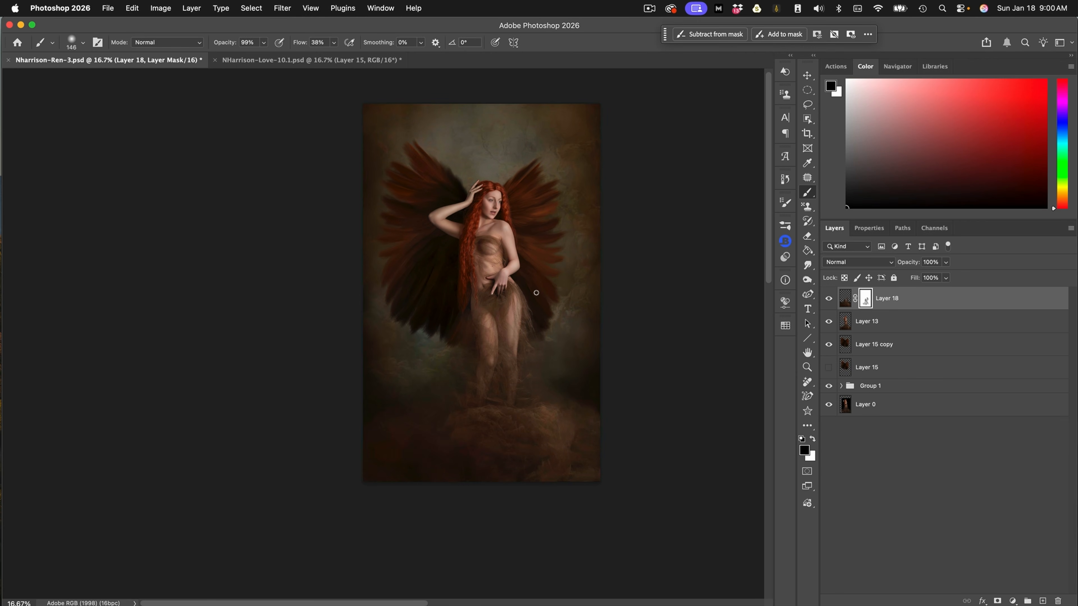
pyautogui.click(1043, 601)
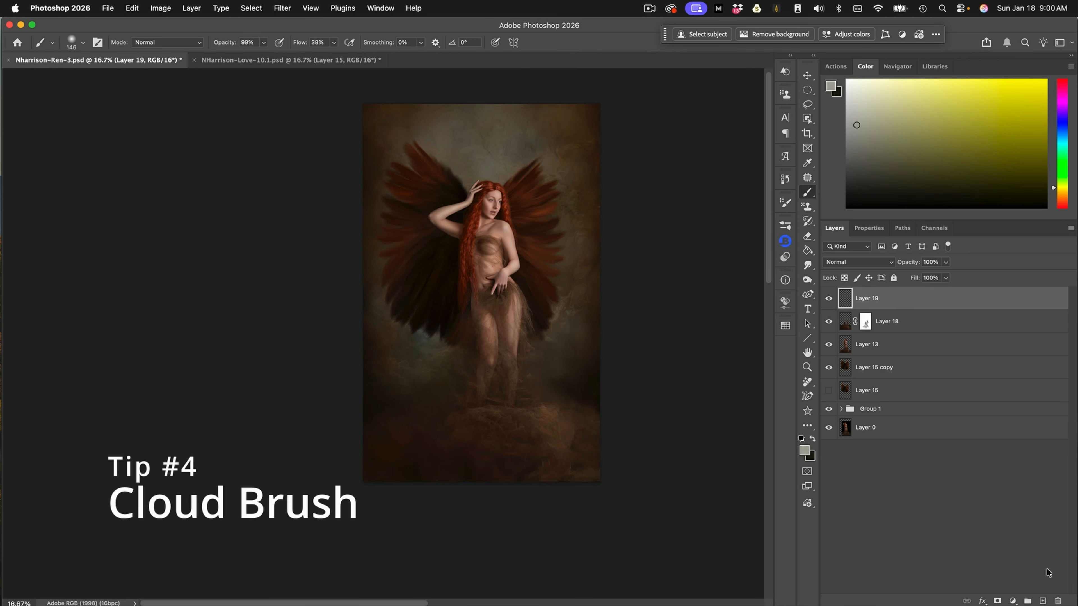
pyautogui.click(785, 226)
pyautogui.moveTo(770, 336); pyautogui.dragTo(770, 250)
pyautogui.click(645, 349)
pyautogui.click(754, 138)
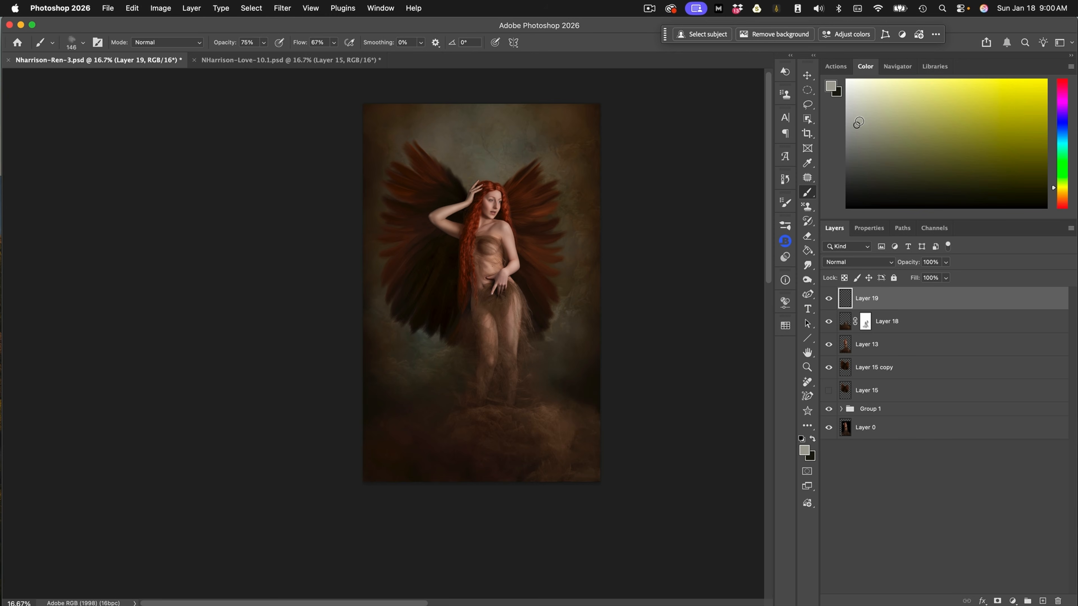
# Step: Fill Layer 19 with black using the Paint Bucket and add an empty layer above it
pyautogui.click(807, 250)
pyautogui.press('d')
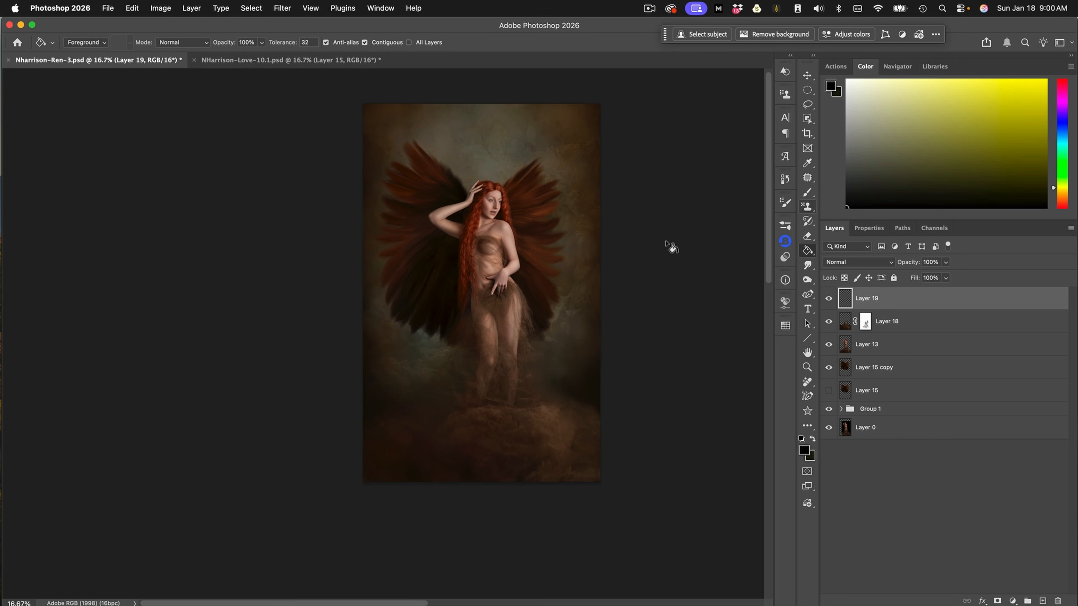
pyautogui.click(526, 285)
pyautogui.click(1042, 601)
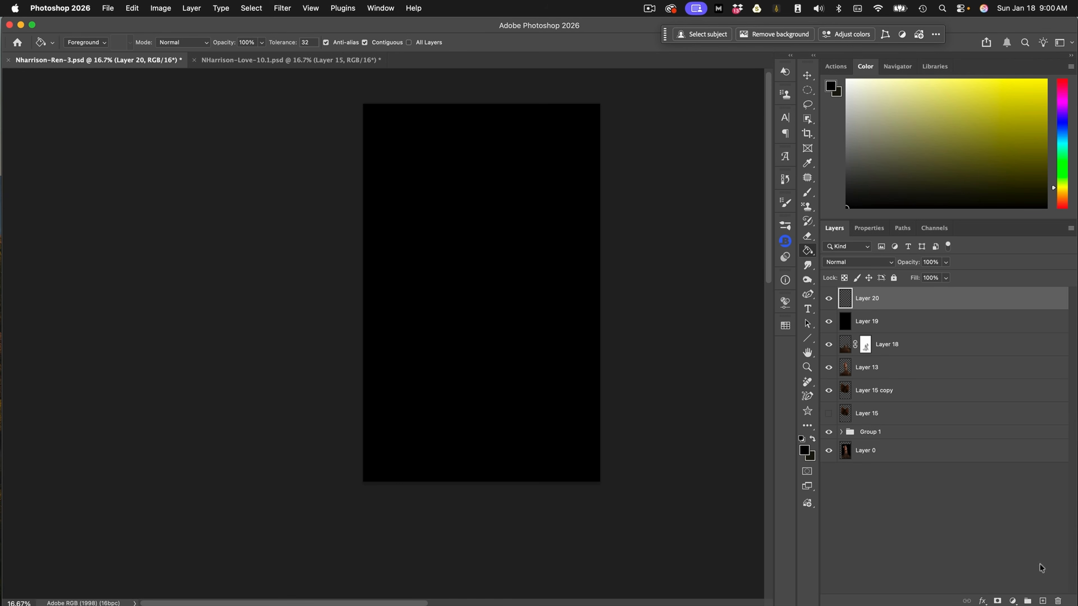
# Step: Switch back to the Brush tool and pick a muted dark grey as the foreground colour
pyautogui.click(807, 192)
pyautogui.click(855, 156)
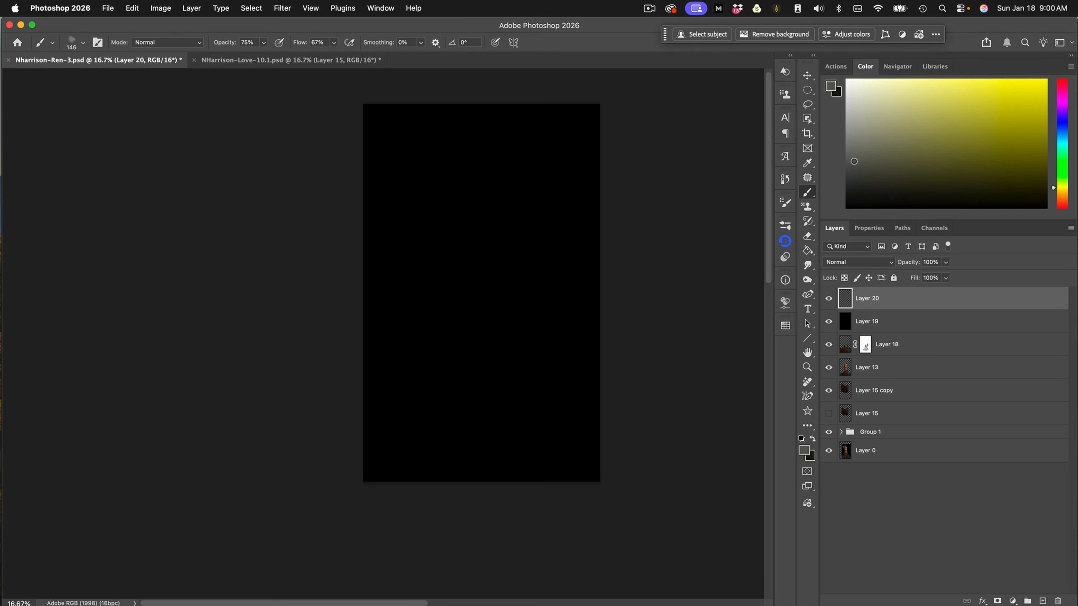
pyautogui.moveTo(855, 157); pyautogui.dragTo(856, 151)
# Step: Try a grey cloud stroke on Layer 20, undo it, and enlarge the brush to 1693 px
pyautogui.moveTo(476, 226); pyautogui.dragTo(503, 229)
pyautogui.moveTo(404, 255); pyautogui.dragTo(476, 215)
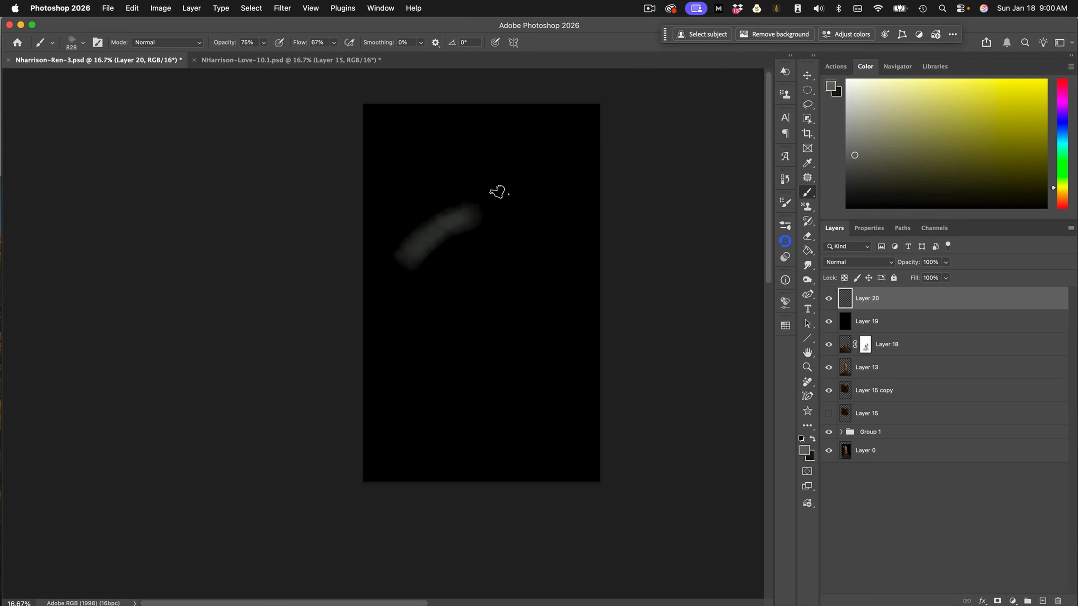
pyautogui.press('super+z')
pyautogui.moveTo(463, 276); pyautogui.dragTo(531, 273)
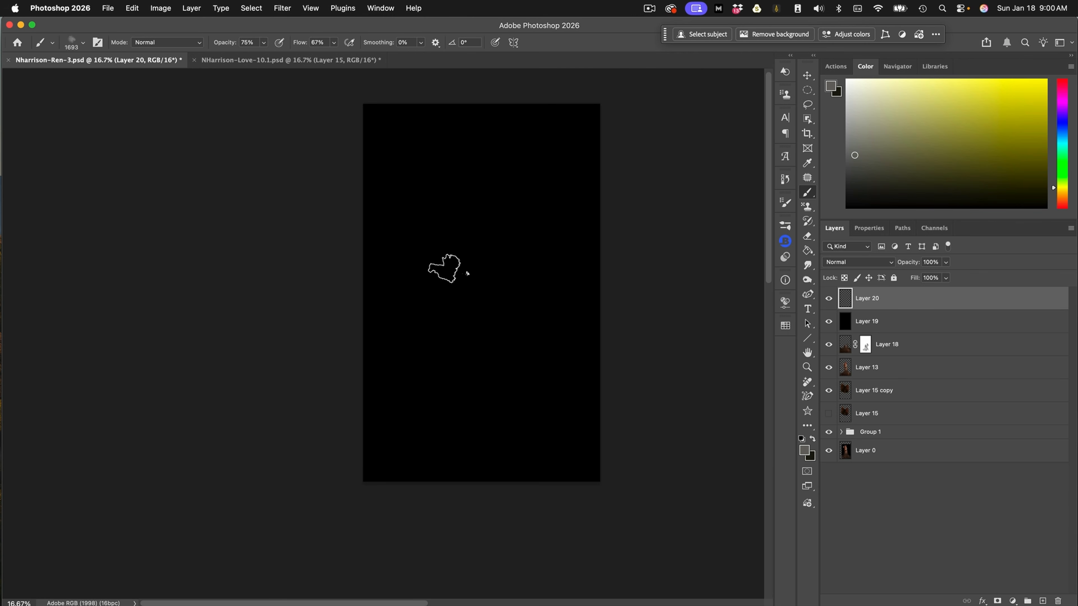
# Step: Paint a sample cloud across the middle of Layer 20, layering the current dark grey with a mid grey and a near-black
pyautogui.moveTo(425, 284); pyautogui.dragTo(488, 240)
pyautogui.moveTo(456, 281)
pyautogui.mouseDown()
pyautogui.moveTo(585, 239)
pyautogui.moveTo(504, 242)
pyautogui.moveTo(574, 245)
pyautogui.mouseUp()
pyautogui.moveTo(480, 278); pyautogui.dragTo(615, 241)
pyautogui.click(864, 180)
pyautogui.moveTo(459, 275)
pyautogui.mouseDown()
pyautogui.moveTo(516, 281)
pyautogui.moveTo(484, 294)
pyautogui.moveTo(544, 270)
pyautogui.moveTo(541, 286)
pyautogui.moveTo(517, 283)
pyautogui.moveTo(554, 287)
pyautogui.moveTo(426, 284)
pyautogui.mouseUp()
pyautogui.click(853, 202)
pyautogui.moveTo(493, 288)
pyautogui.mouseDown()
pyautogui.moveTo(498, 279)
pyautogui.moveTo(492, 306)
pyautogui.moveTo(546, 280)
pyautogui.mouseUp()
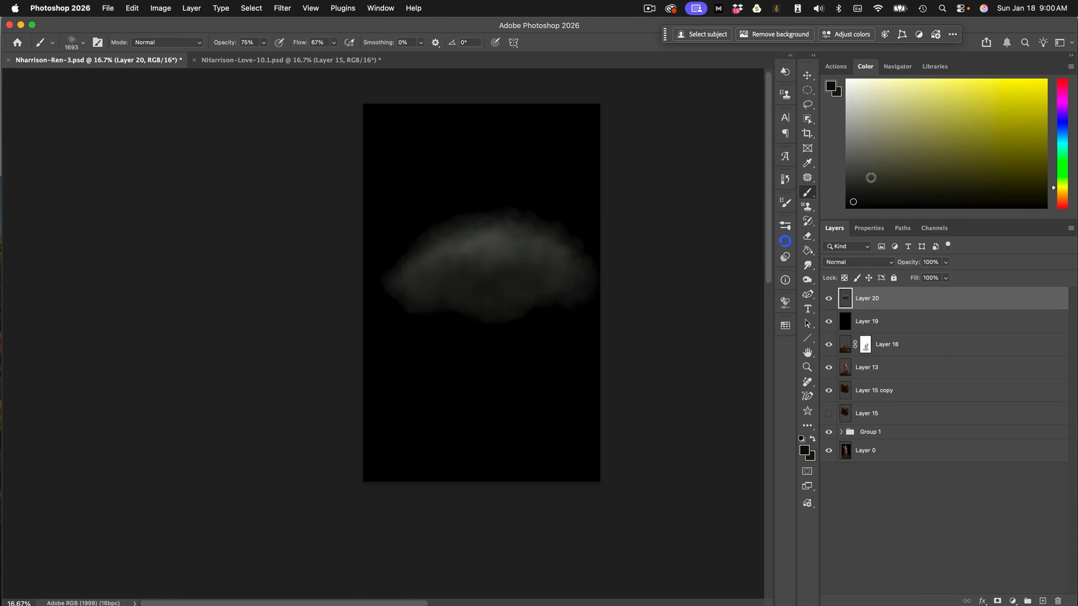
# Step: Set the brush flow to 39% and paint light grey highlights over the sample cloud
pyautogui.click(853, 111)
pyautogui.click(334, 43)
pyautogui.moveTo(335, 55); pyautogui.dragTo(323, 53)
pyautogui.moveTo(465, 235); pyautogui.dragTo(494, 243)
pyautogui.moveTo(452, 280); pyautogui.dragTo(585, 277)
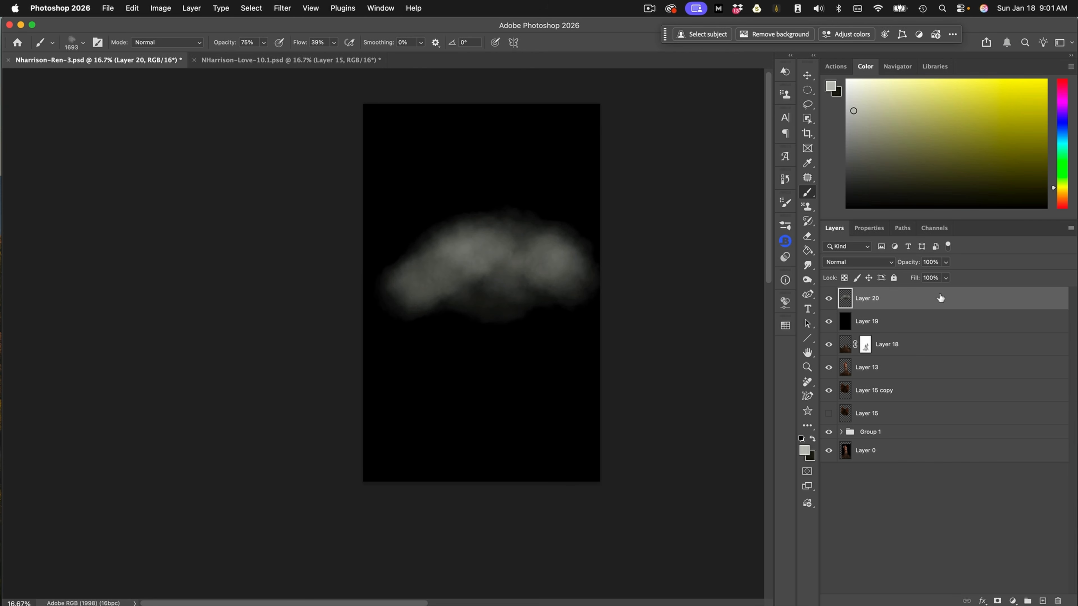
# Step: Delete the sample cloud layer and the black layer, and add an empty layer above Layer 18
pyautogui.press('BackSpace')
pyautogui.press('BackSpace')
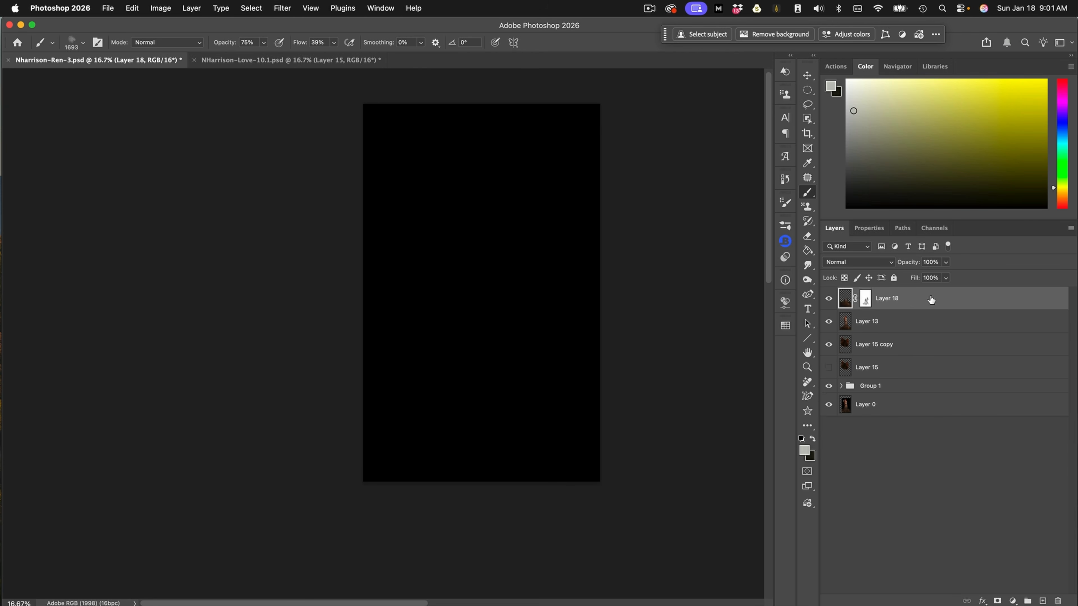
pyautogui.click(1043, 600)
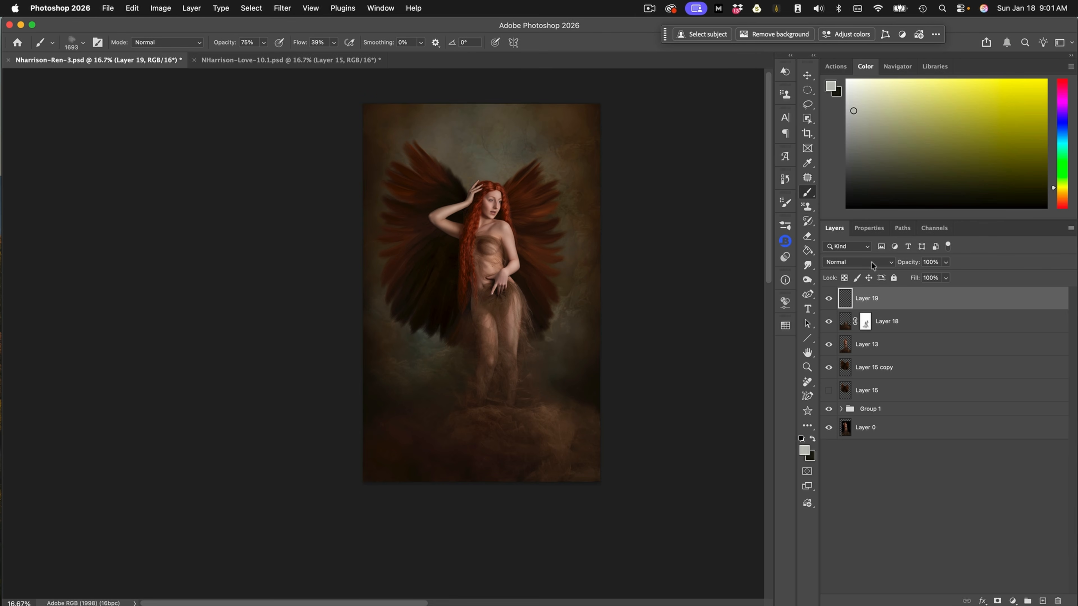
# Step: Choose a burnt orange foreground colour and paint soft clouds around the figure's lower legs on Layer 19
pyautogui.moveTo(1050, 183); pyautogui.dragTo(1055, 202)
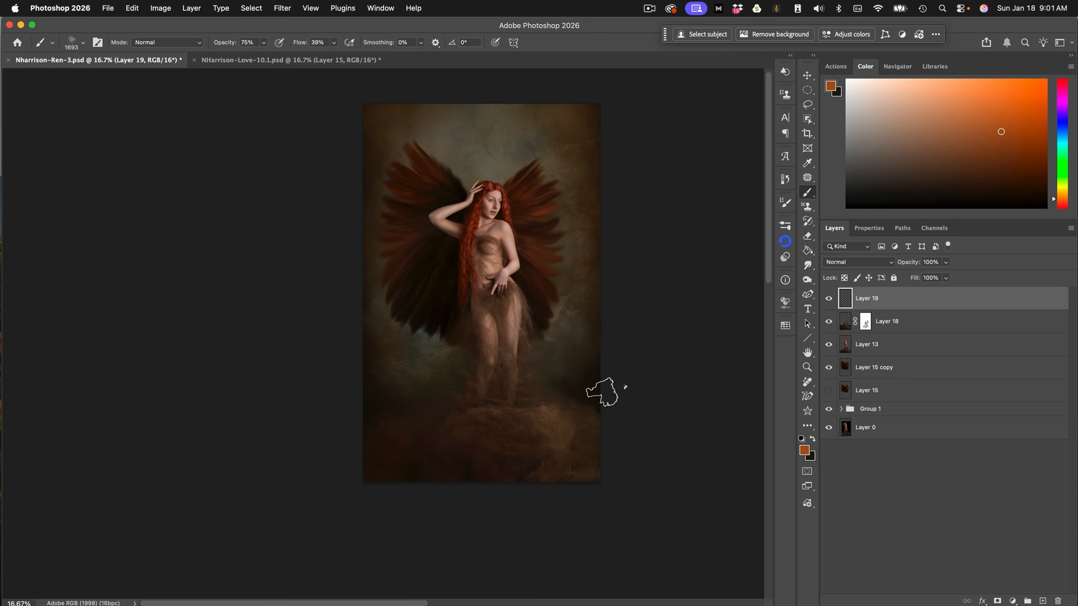
pyautogui.moveTo(597, 380)
pyautogui.mouseDown()
pyautogui.moveTo(565, 396)
pyautogui.moveTo(596, 397)
pyautogui.moveTo(577, 404)
pyautogui.mouseUp()
pyautogui.moveTo(474, 397)
pyautogui.mouseDown()
pyautogui.moveTo(377, 407)
pyautogui.moveTo(433, 412)
pyautogui.mouseUp()
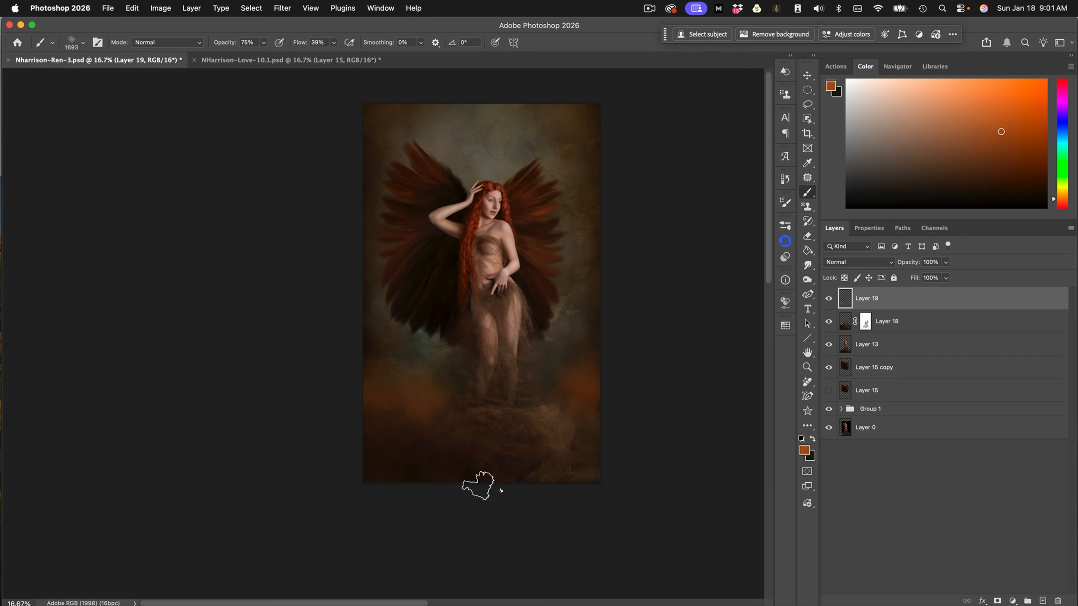
pyautogui.moveTo(546, 381)
pyautogui.mouseDown()
pyautogui.moveTo(560, 449)
pyautogui.moveTo(541, 409)
pyautogui.mouseUp()
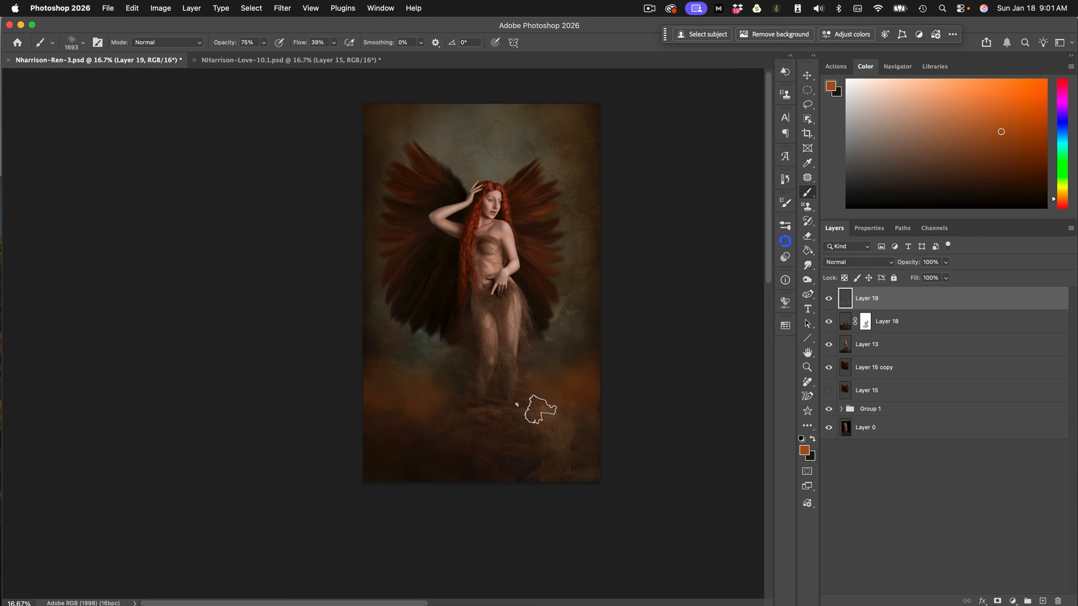
pyautogui.moveTo(446, 415)
pyautogui.mouseDown()
pyautogui.moveTo(451, 407)
pyautogui.moveTo(469, 437)
pyautogui.mouseUp()
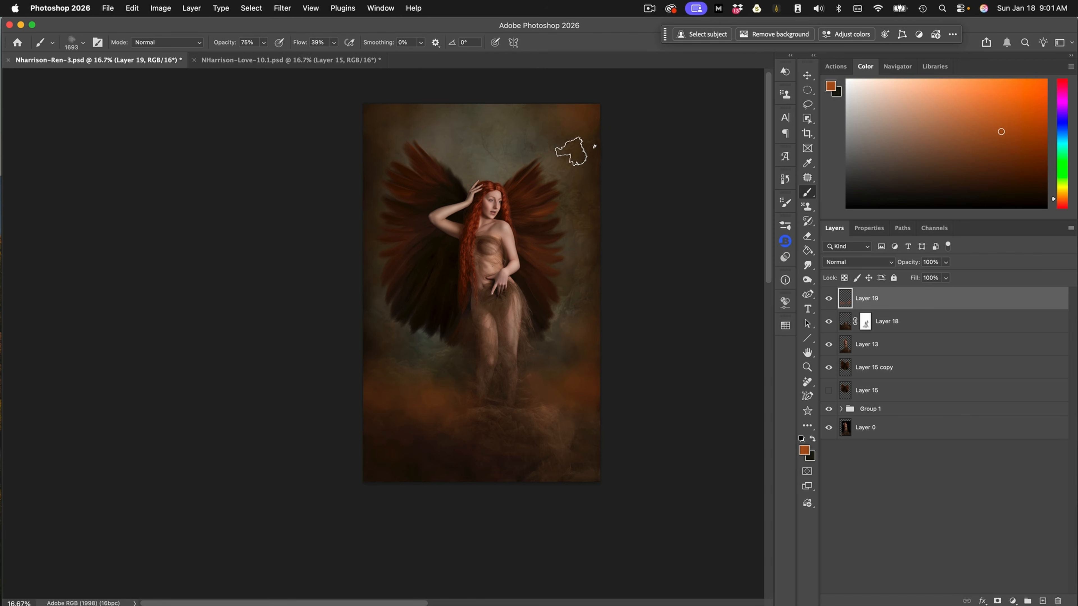
# Step: Paint burnt orange clouds into both upper corners and the bottom of the image, enlarging the brush to 2114 px
pyautogui.moveTo(540, 119); pyautogui.dragTo(574, 126)
pyautogui.moveTo(381, 93)
pyautogui.mouseDown()
pyautogui.moveTo(393, 115)
pyautogui.moveTo(388, 158)
pyautogui.moveTo(374, 162)
pyautogui.mouseUp()
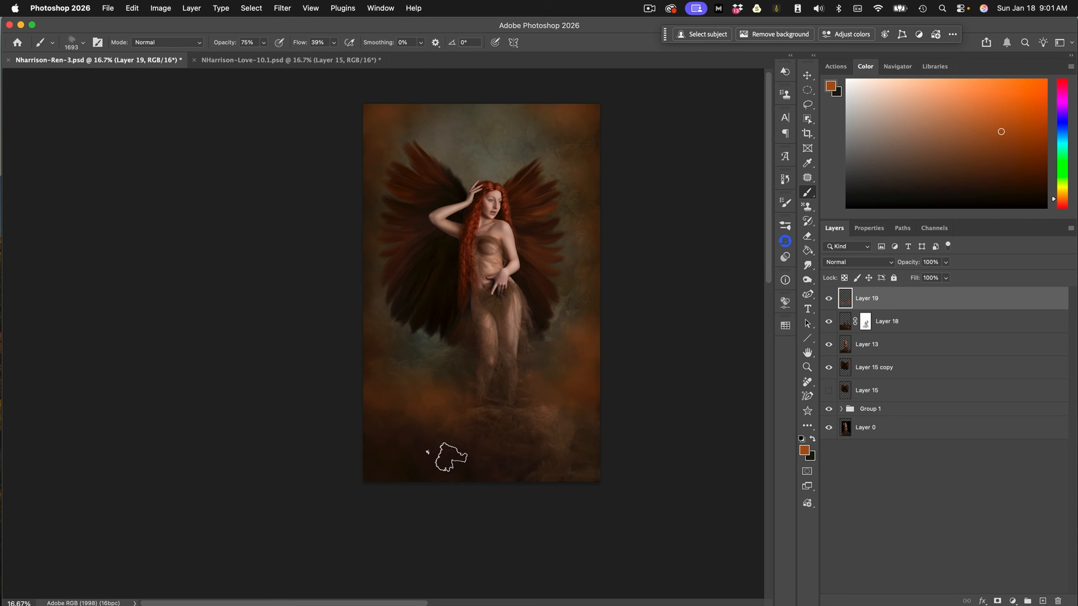
pyautogui.moveTo(527, 452); pyautogui.dragTo(532, 454)
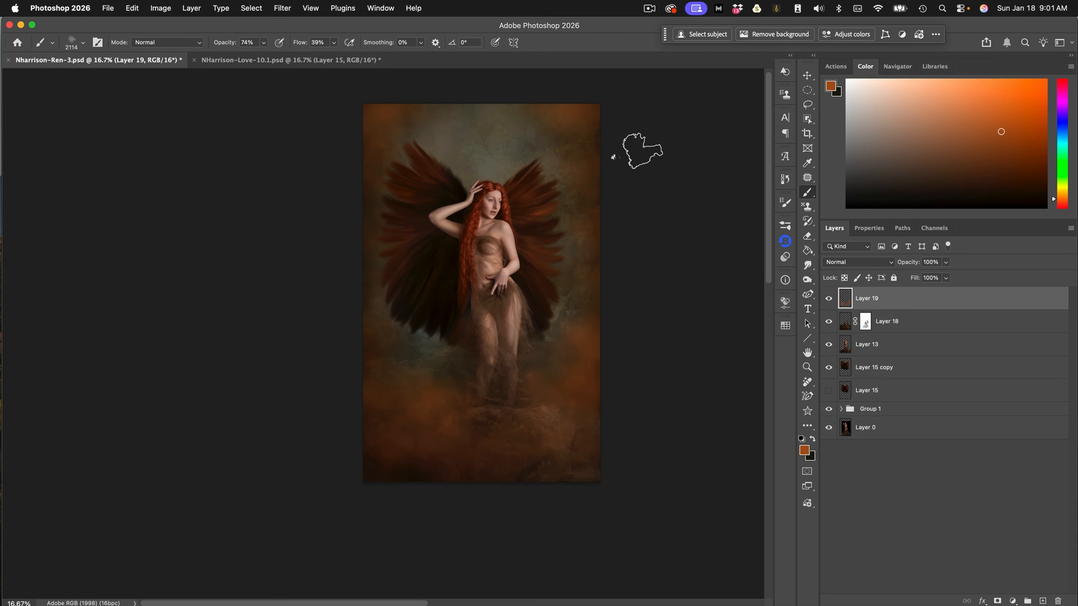
# Step: Paint soft clouds at 22% flow in a greyish olive sampled from the backdrop, and add an empty layer above
pyautogui.keyDown('alt'); pyautogui.click(484, 148); pyautogui.keyUp('alt')
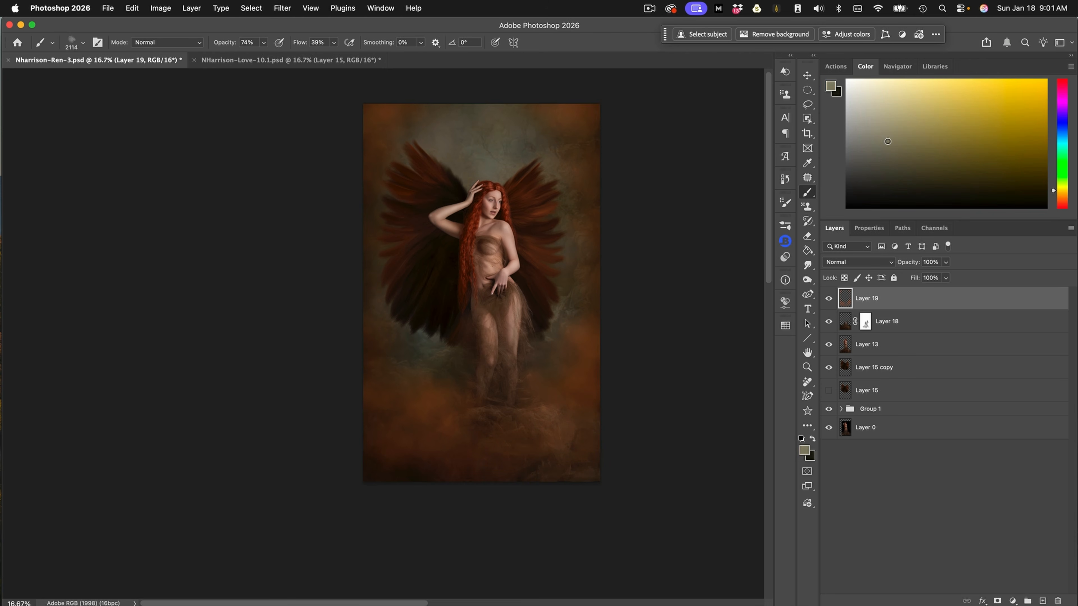
pyautogui.click(334, 42)
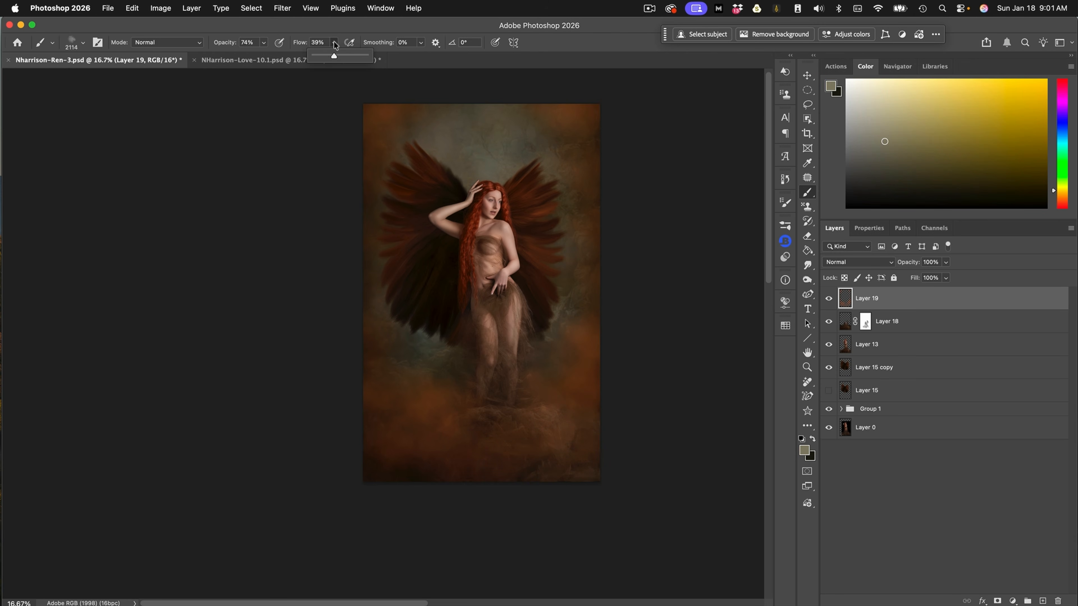
pyautogui.click(536, 115)
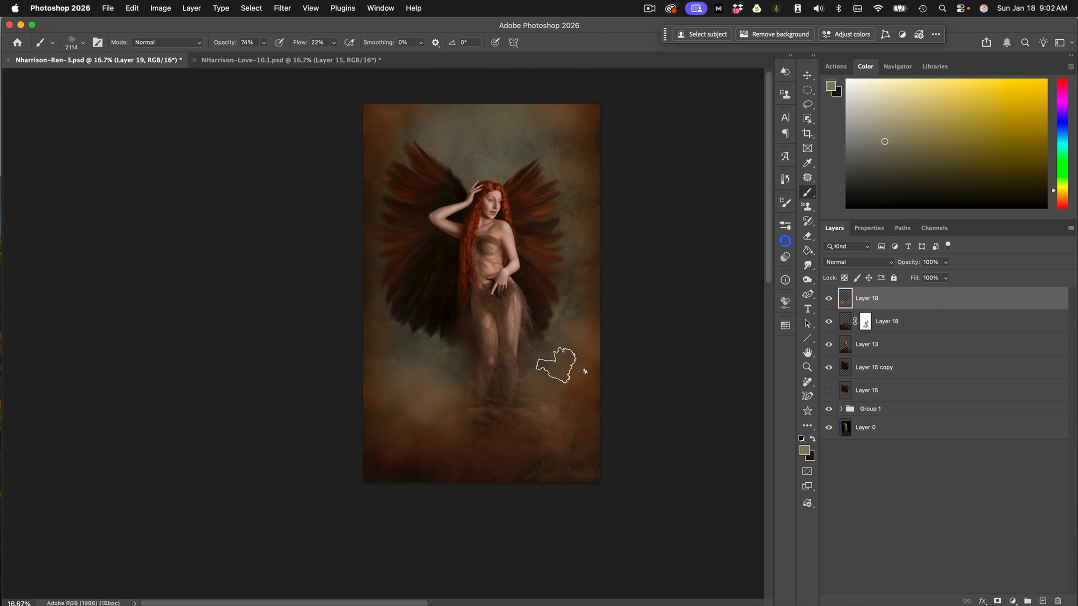
pyautogui.moveTo(481, 452); pyautogui.dragTo(554, 424)
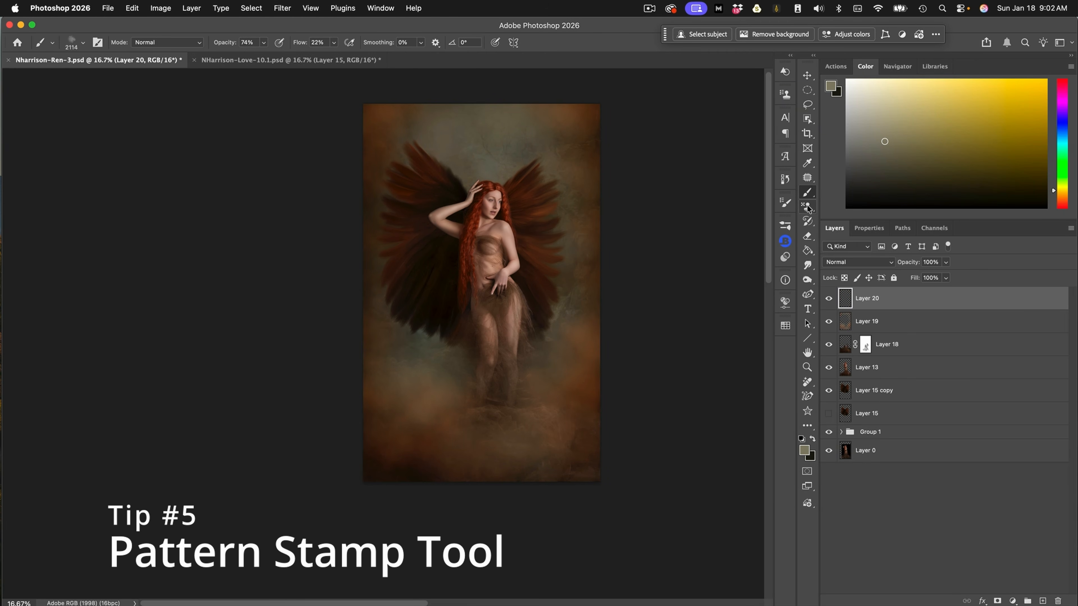
# Step: Switch to the Pattern Stamp tool and choose the NH Art Flower Brush from the foliage brushes
pyautogui.click(807, 207)
pyautogui.click(790, 226)
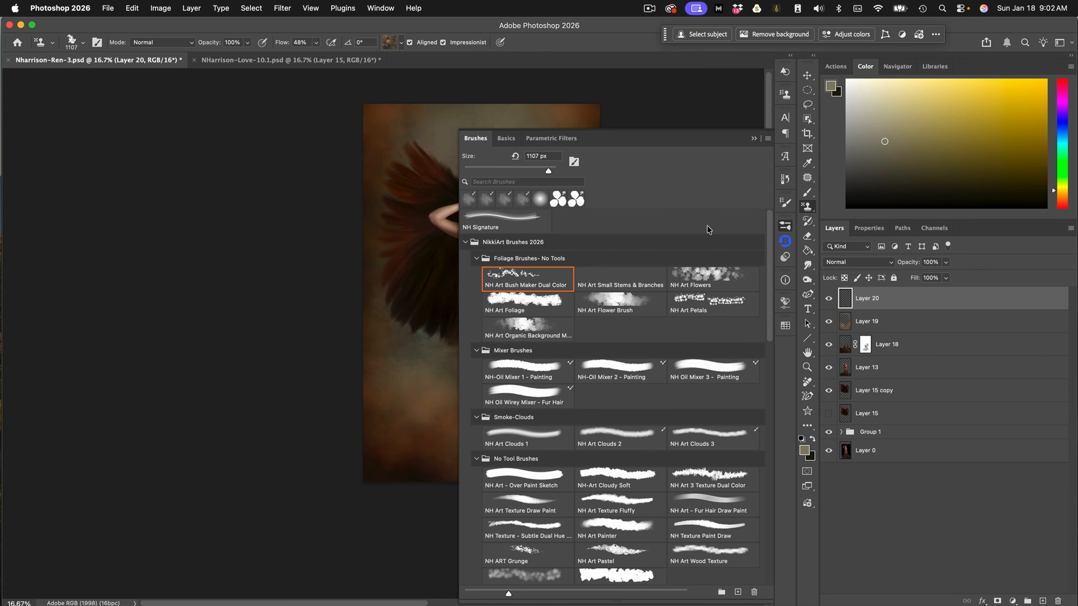
pyautogui.click(634, 298)
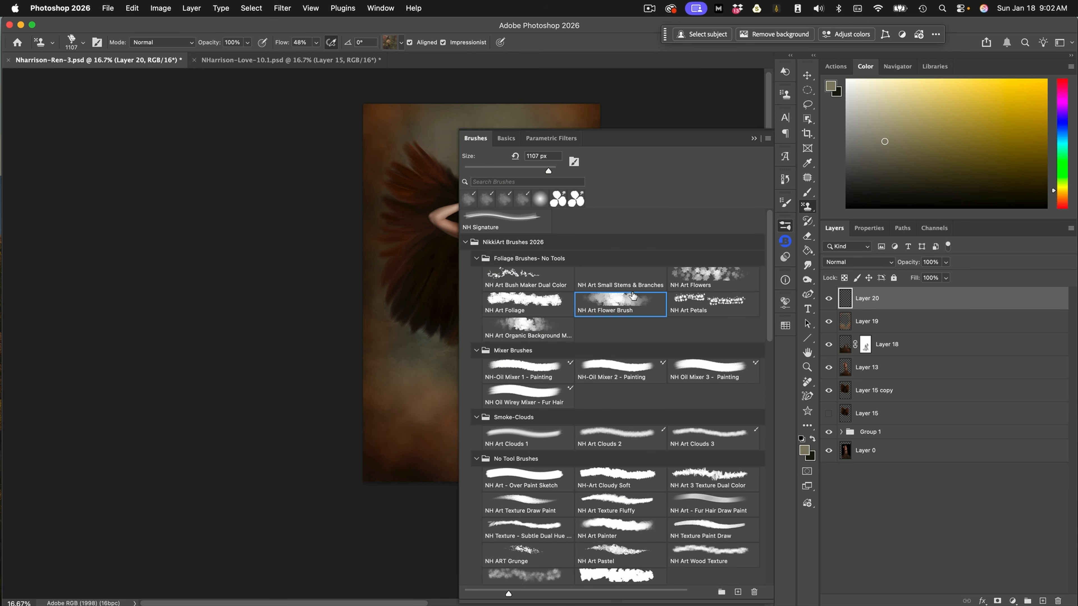
pyautogui.click(754, 139)
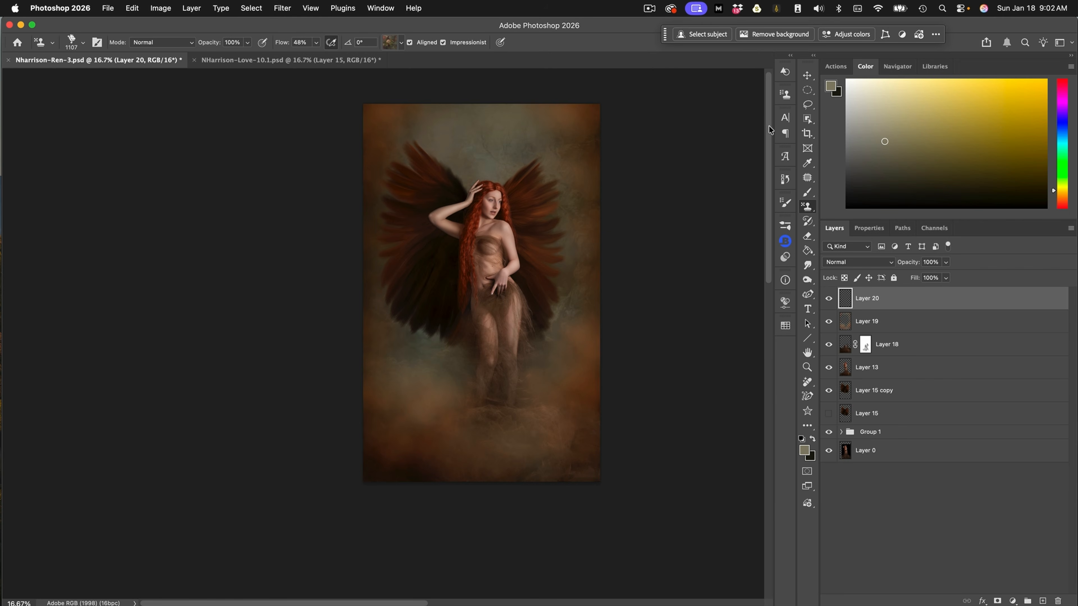
# Step: Set the stamp flow to 72%, reduce the brush to 483 px, and stamp the pattern into the image's lower-right corner
pyautogui.click(316, 42)
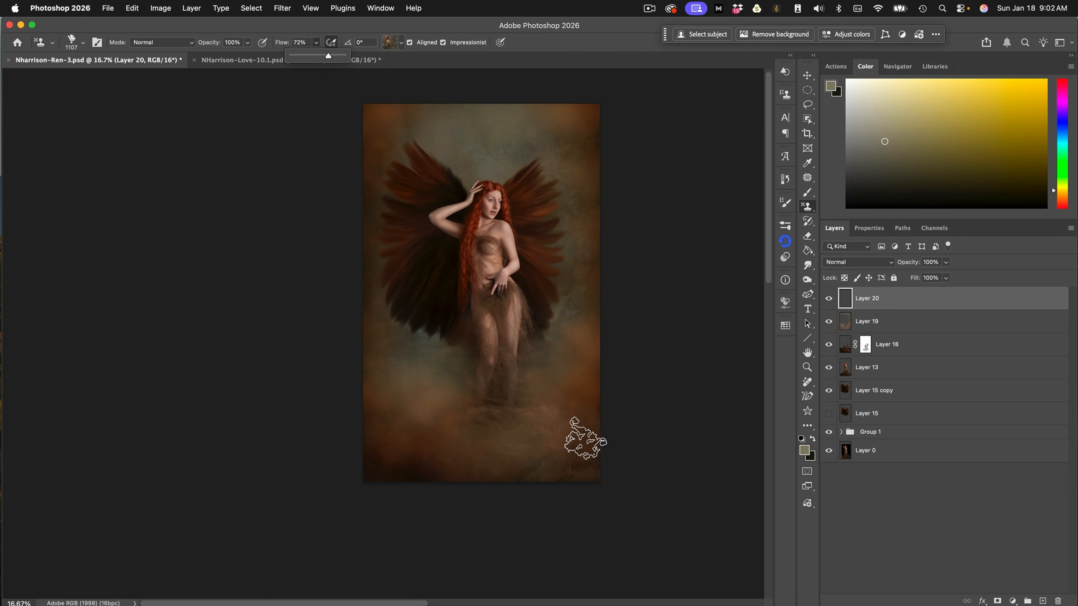
pyautogui.moveTo(584, 399); pyautogui.dragTo(554, 402)
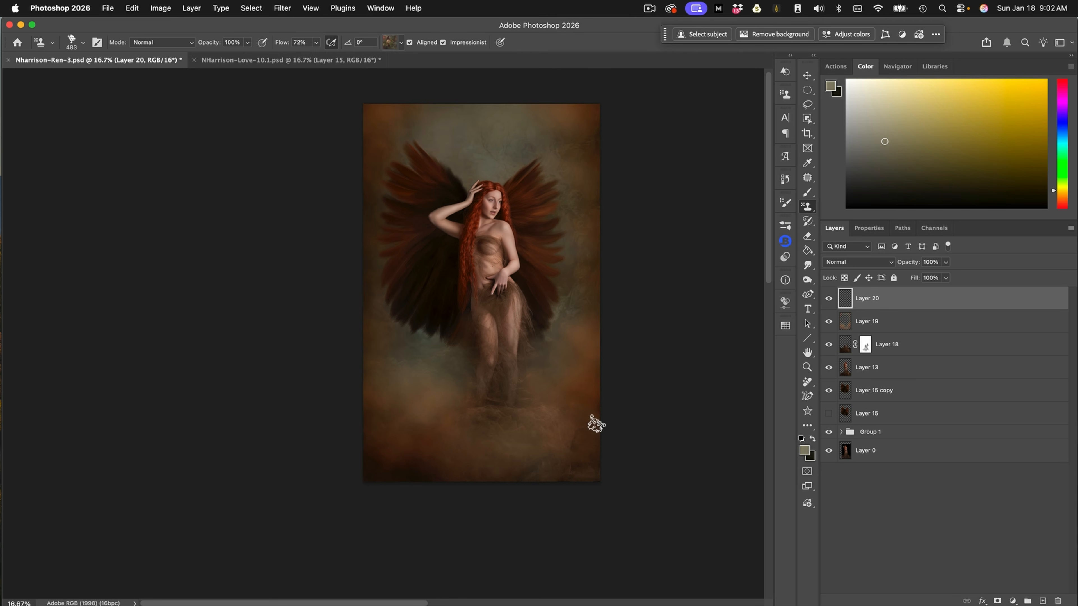
pyautogui.click(578, 438)
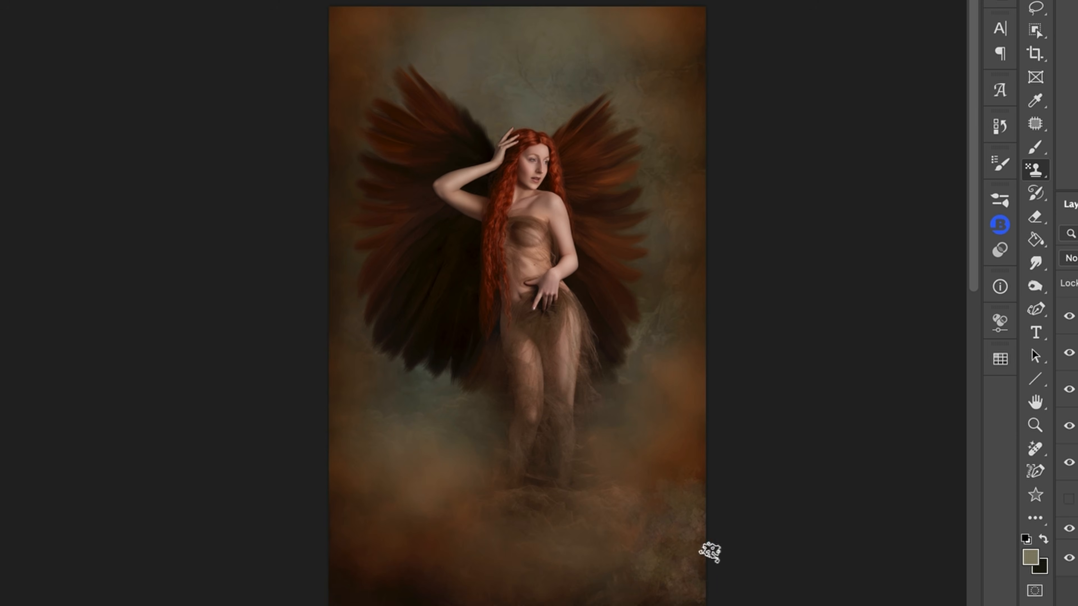
# Step: Set Layer 20's blend mode to Multiply and stamp dark pattern texture into all four corners of the image
pyautogui.click(1072, 258)
pyautogui.click(1072, 333)
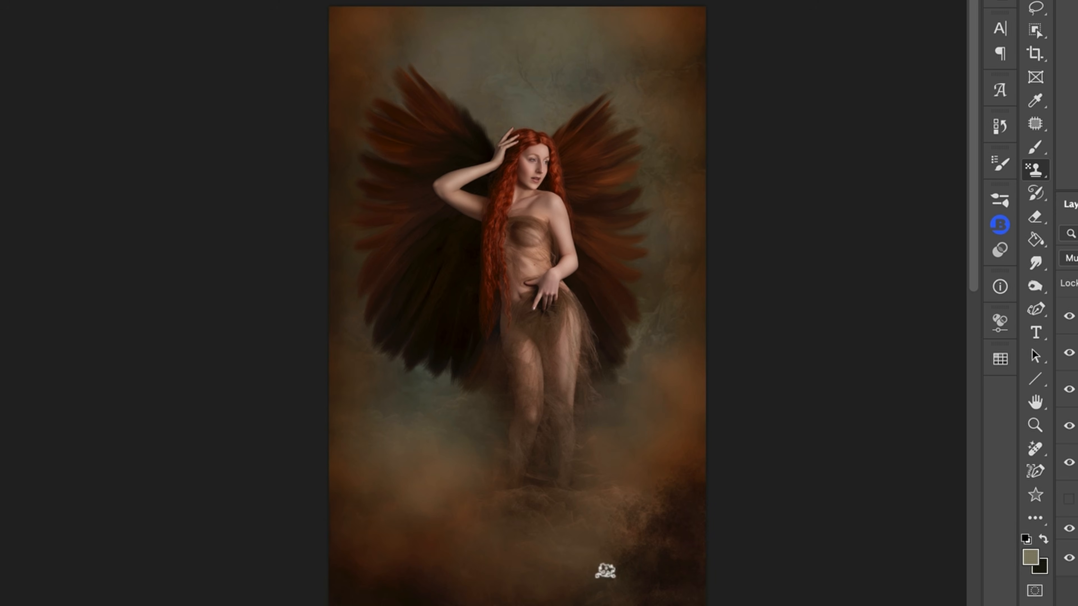
pyautogui.moveTo(656, 520); pyautogui.dragTo(694, 476)
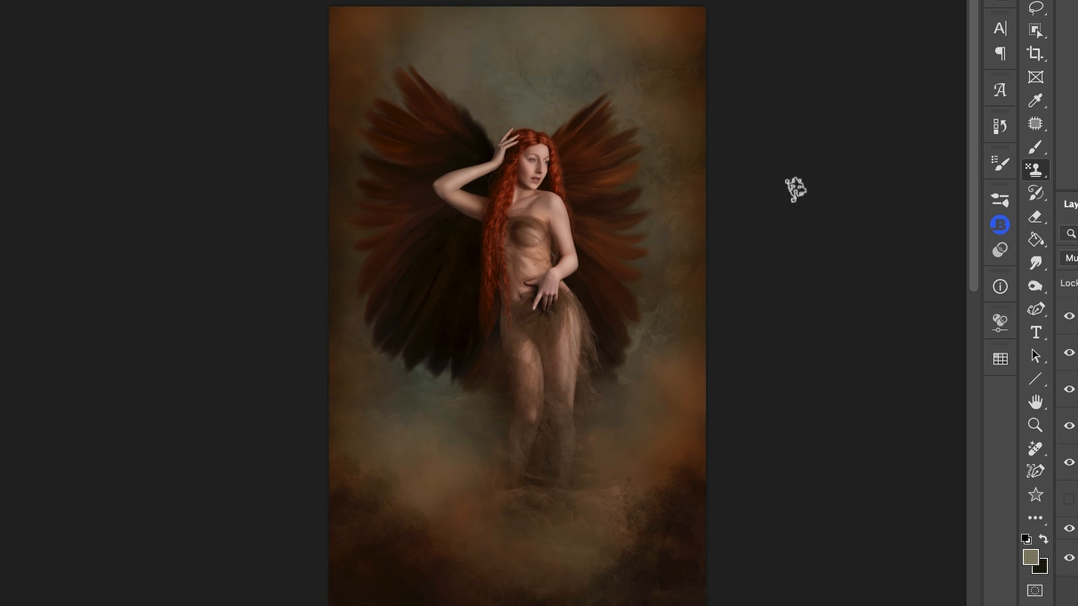
pyautogui.moveTo(677, 5)
pyautogui.mouseDown()
pyautogui.moveTo(639, 13)
pyautogui.moveTo(709, 14)
pyautogui.moveTo(693, 36)
pyautogui.moveTo(716, 37)
pyautogui.moveTo(680, 70)
pyautogui.moveTo(720, 68)
pyautogui.moveTo(691, 102)
pyautogui.mouseUp()
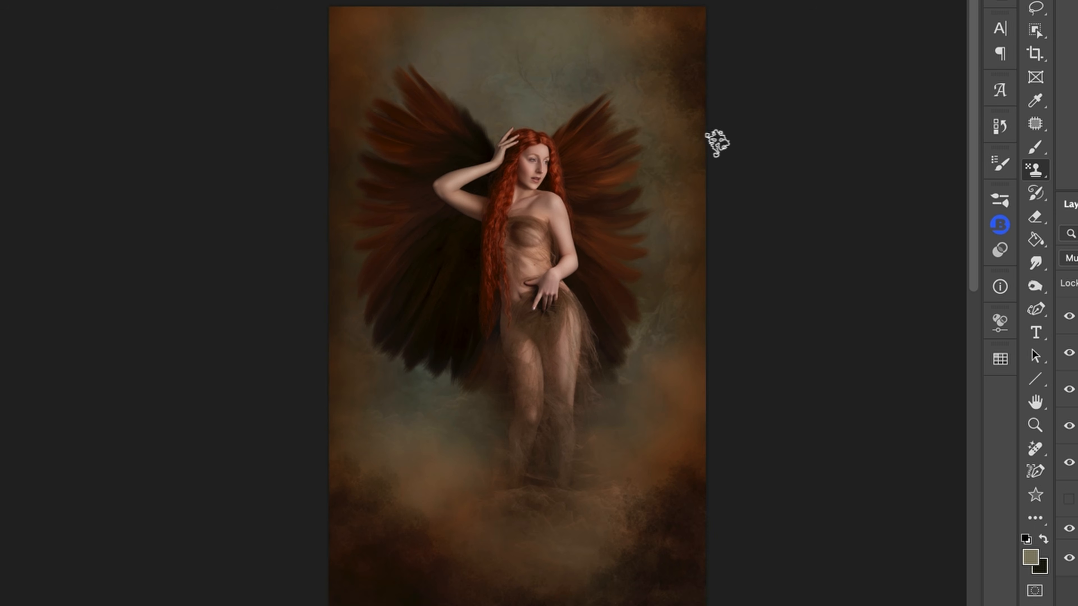
pyautogui.moveTo(360, 5)
pyautogui.mouseDown()
pyautogui.moveTo(328, 12)
pyautogui.moveTo(360, 18)
pyautogui.moveTo(324, 43)
pyautogui.moveTo(341, 44)
pyautogui.moveTo(321, 115)
pyautogui.moveTo(325, 29)
pyautogui.moveTo(364, 4)
pyautogui.moveTo(406, 7)
pyautogui.moveTo(351, 18)
pyautogui.moveTo(363, 53)
pyautogui.mouseUp()
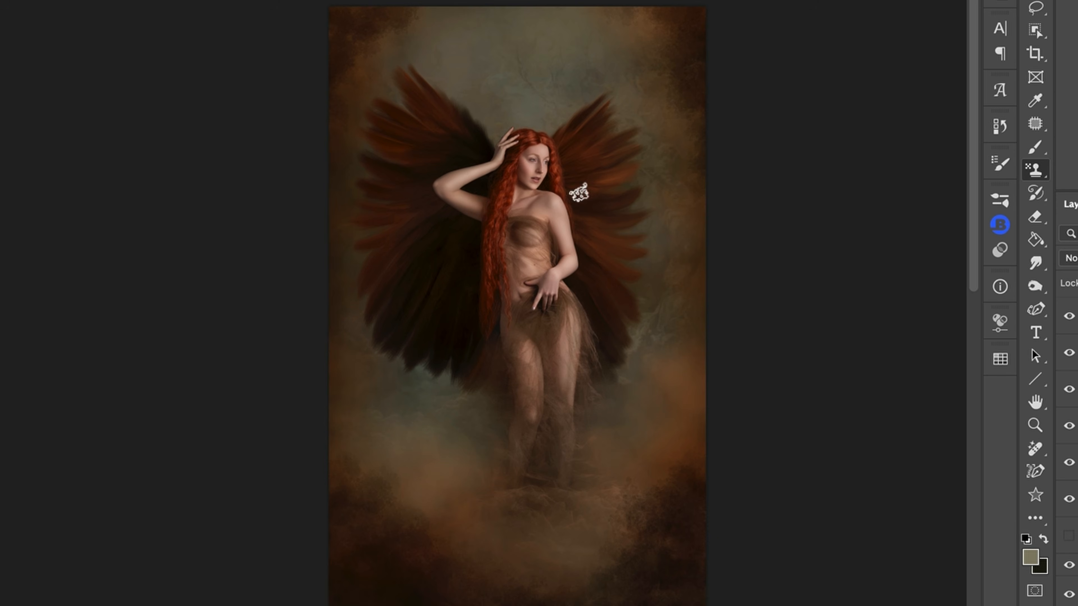
# Step: On new Layer 21, stamp the current pattern over the corners, then add reddish blossoms there with a different NH Florals pattern
pyautogui.moveTo(661, 55); pyautogui.dragTo(649, 55)
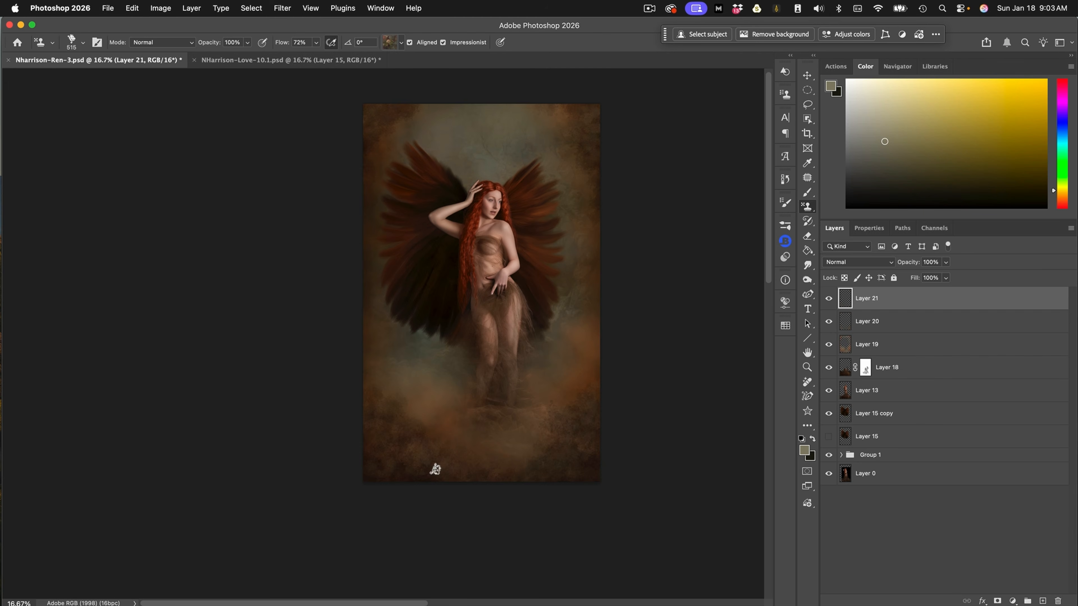
pyautogui.click(403, 44)
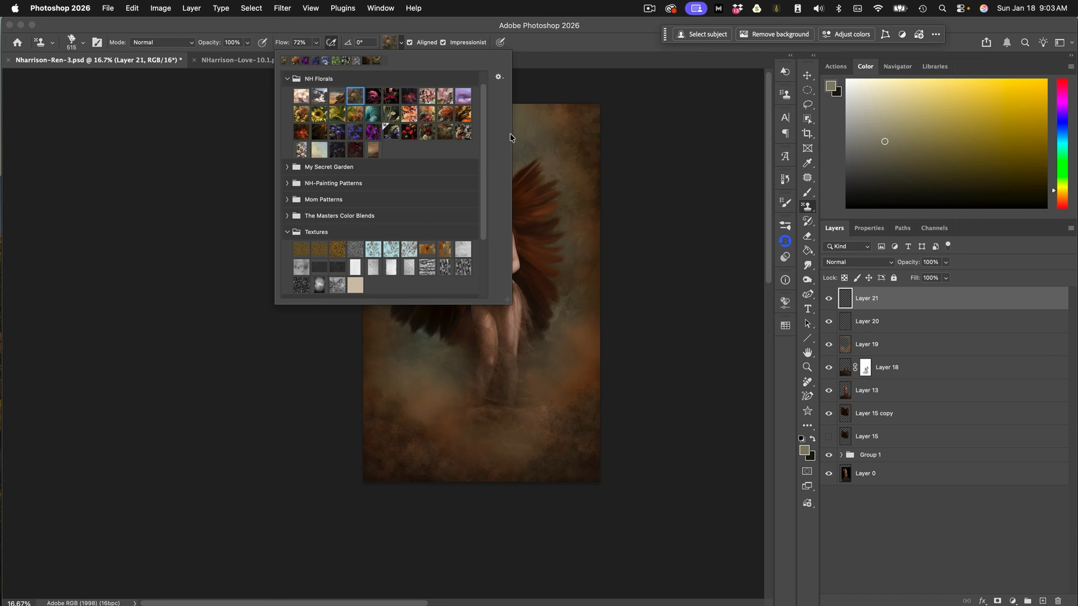
pyautogui.click(453, 113)
pyautogui.moveTo(584, 342); pyautogui.dragTo(574, 341)
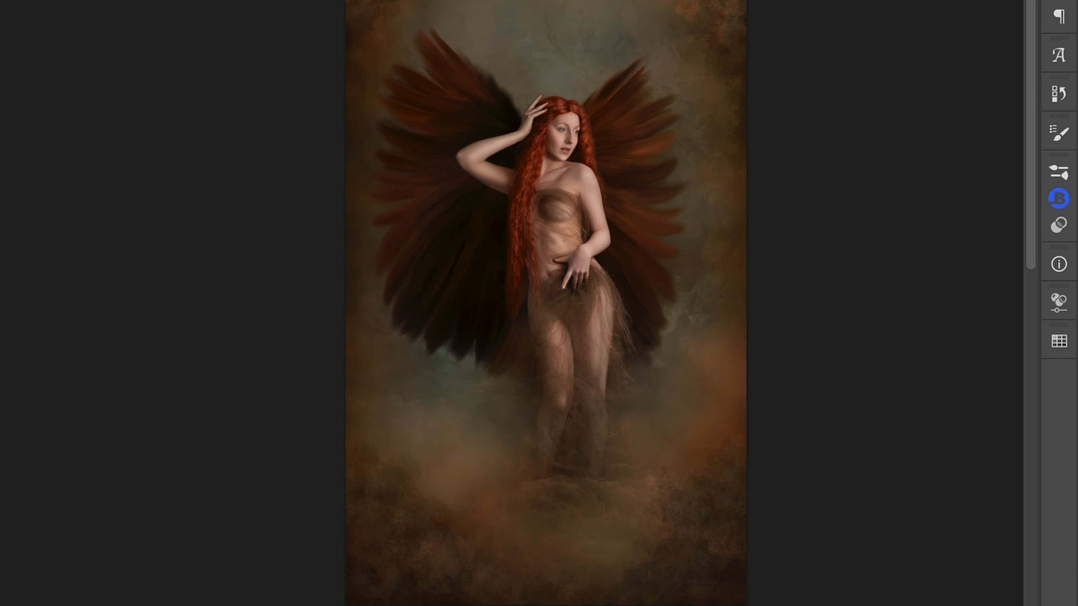
pyautogui.moveTo(692, 532); pyautogui.dragTo(668, 530)
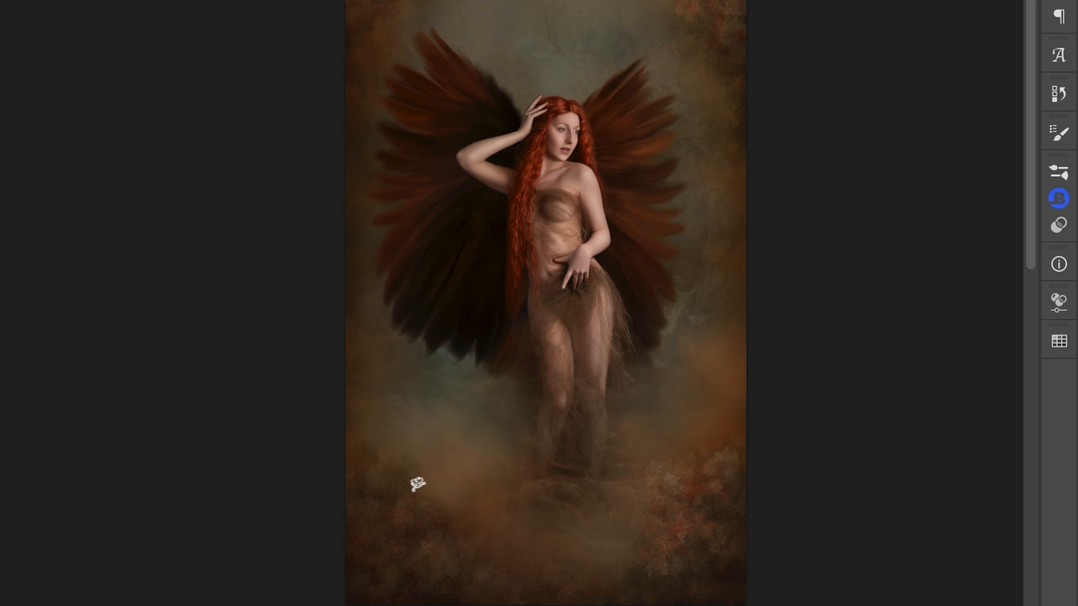
pyautogui.moveTo(366, 457)
pyautogui.mouseDown()
pyautogui.moveTo(389, 478)
pyautogui.moveTo(405, 468)
pyautogui.moveTo(389, 513)
pyautogui.moveTo(385, 488)
pyautogui.moveTo(362, 496)
pyautogui.moveTo(375, 474)
pyautogui.moveTo(394, 519)
pyautogui.moveTo(422, 499)
pyautogui.moveTo(400, 499)
pyautogui.moveTo(439, 508)
pyautogui.moveTo(426, 531)
pyautogui.mouseUp()
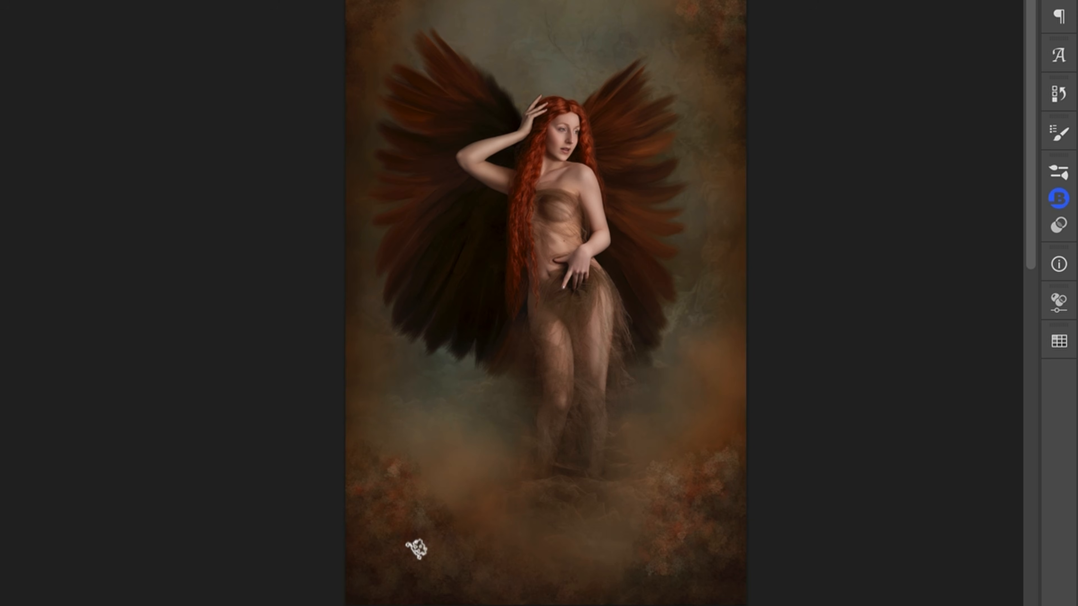